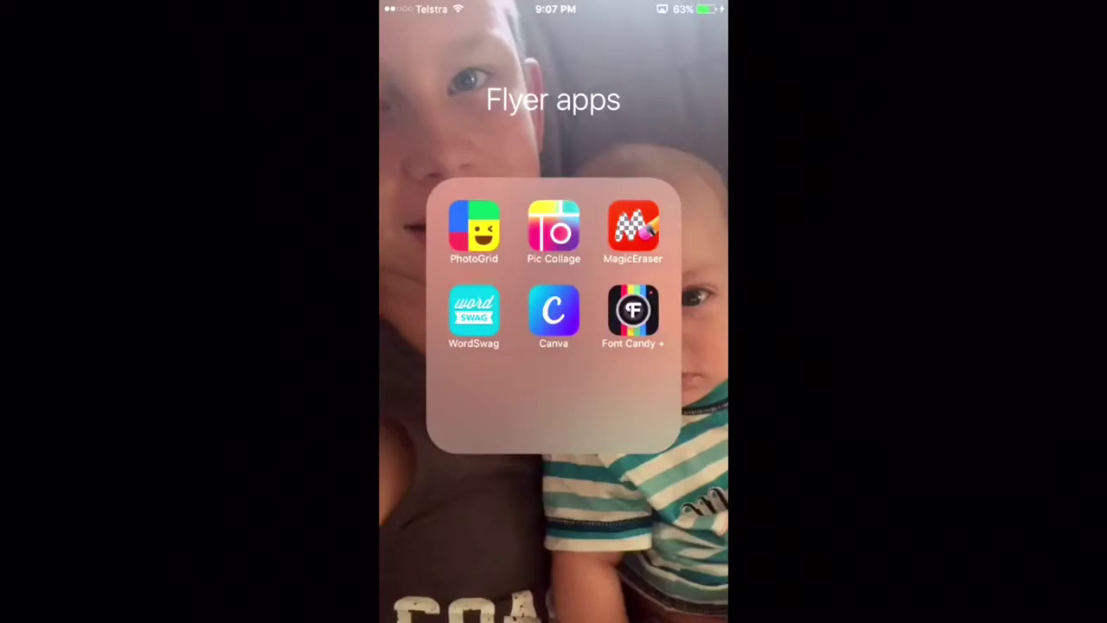
Step: Launch Magic Eraser, dismiss the ad, and open the soap photo with its square crop
left_click(633, 225)
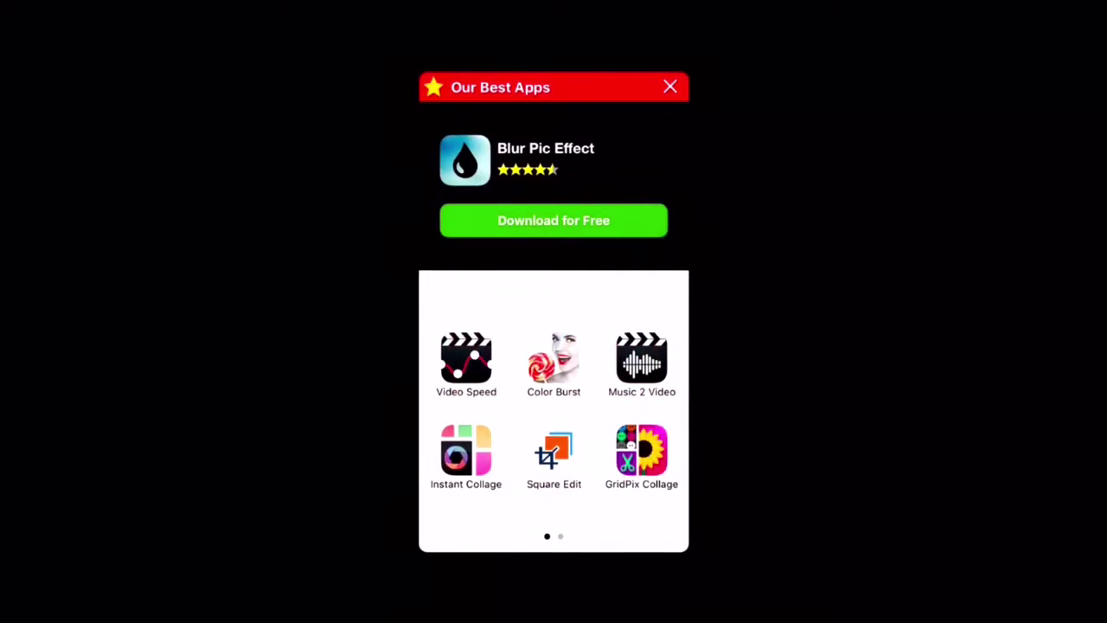
left_click(670, 86)
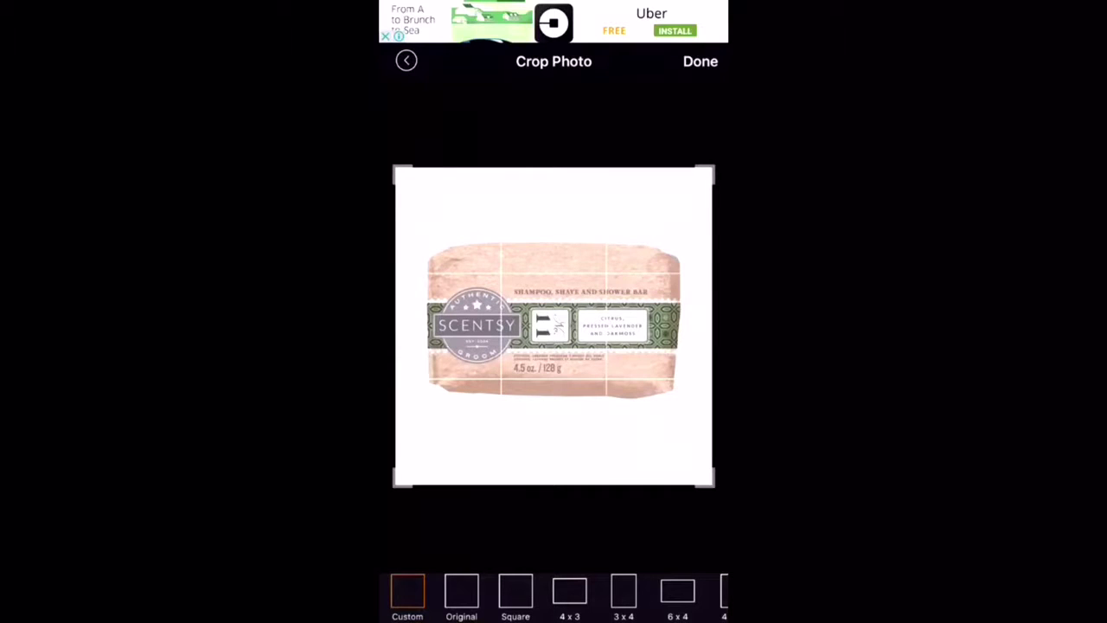
left_click(700, 62)
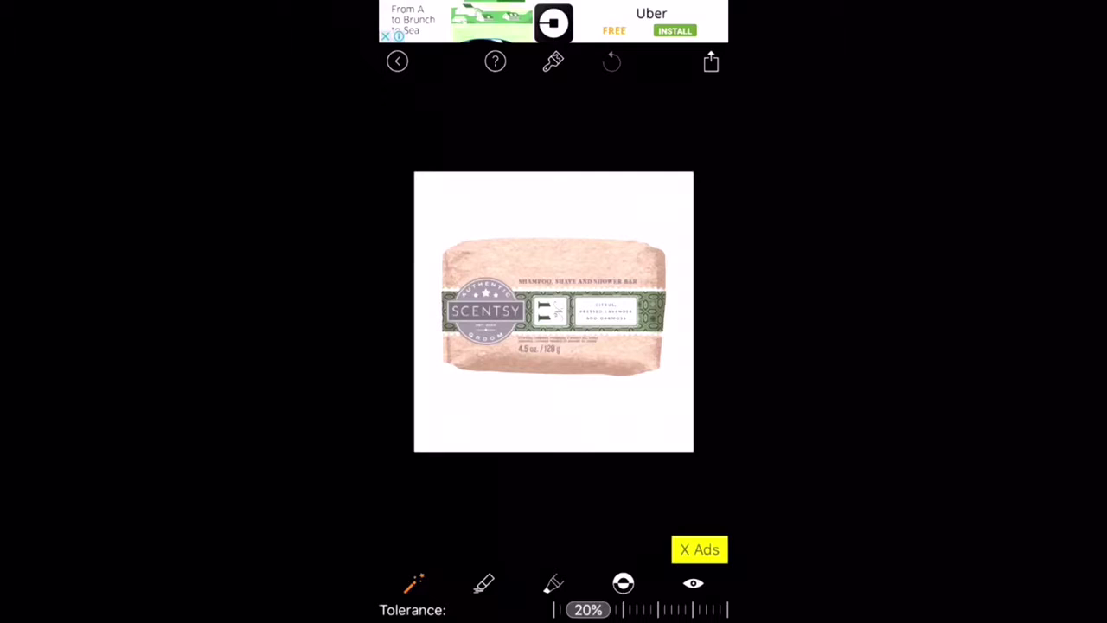
Step: Erase the white background around the soap bar with the Magic Wand at lowered tolerance
left_click(484, 583)
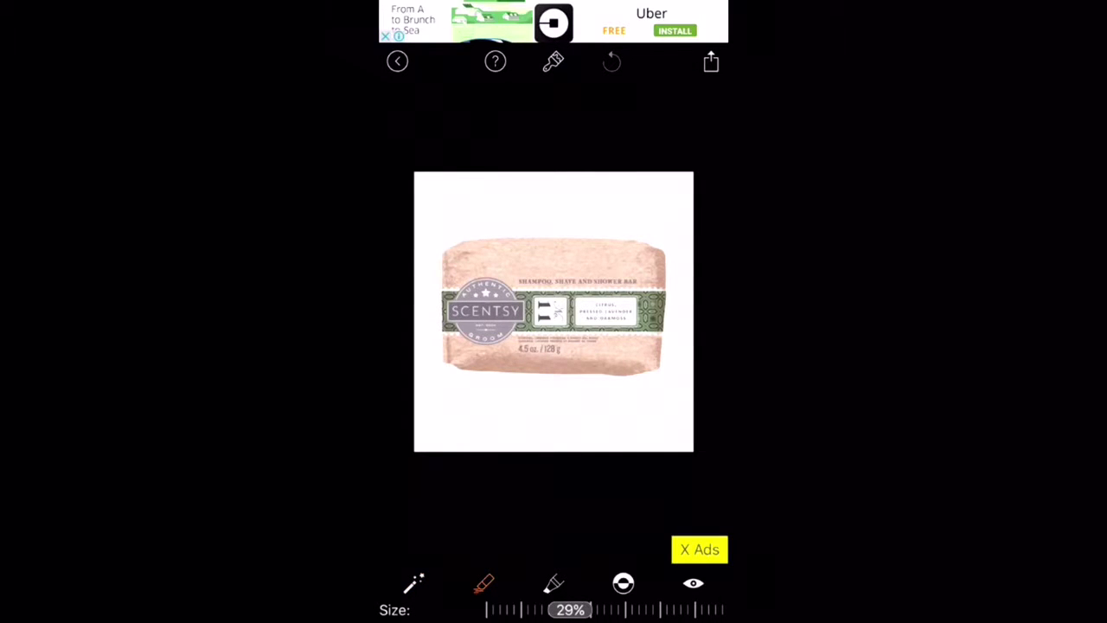
left_click(553, 583)
left_click(484, 583)
left_click(413, 583)
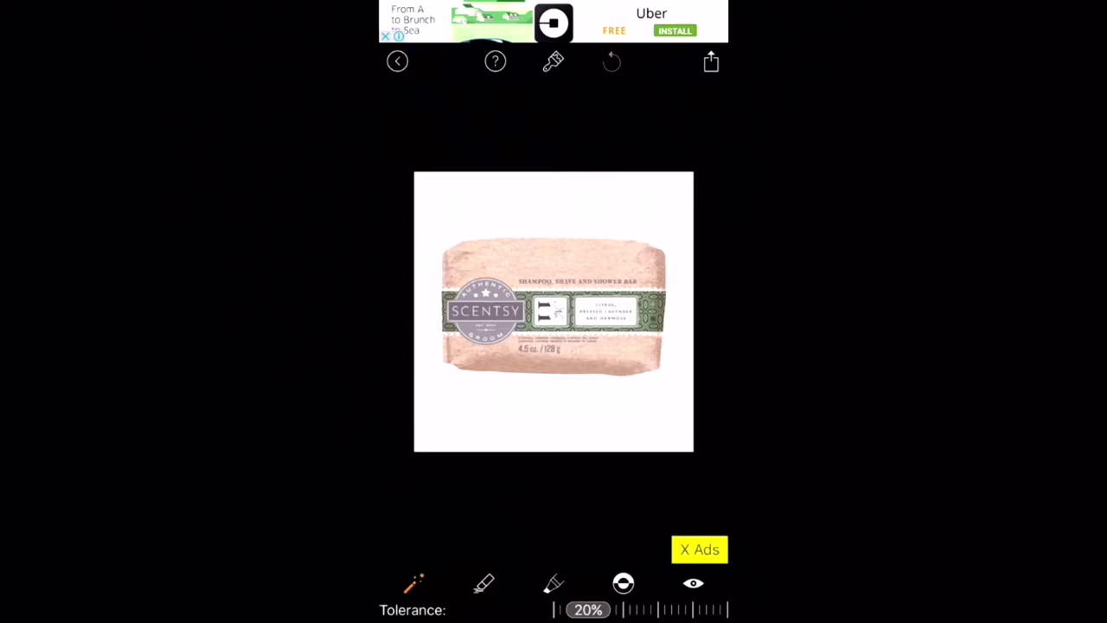
left_click(554, 407)
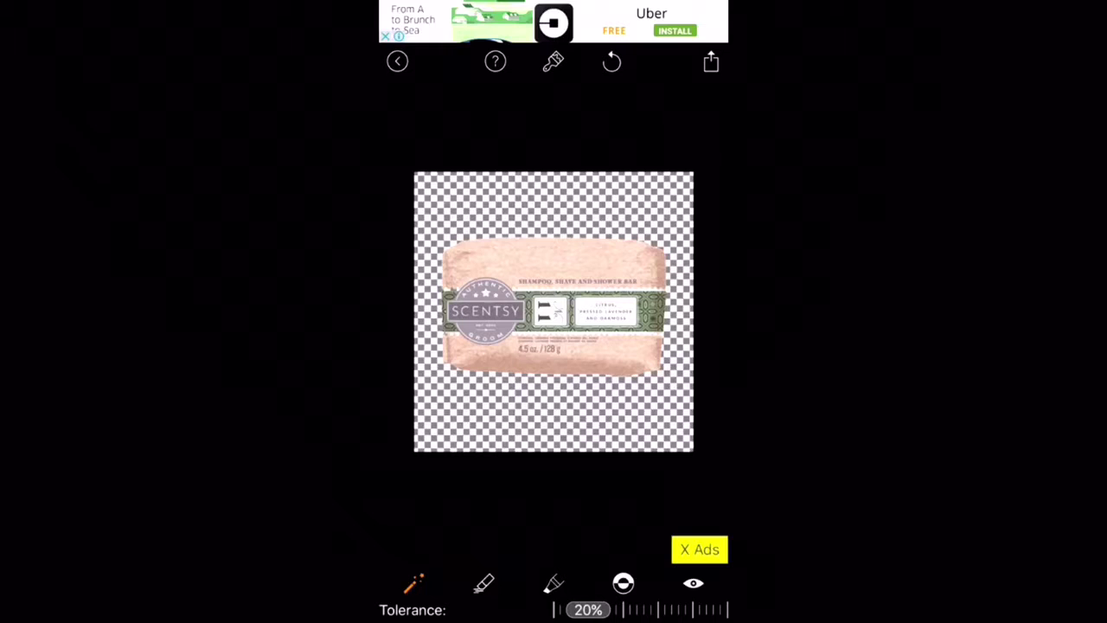
mouse_move(640, 609)
left_mouse_down()
mouse_move(675, 609)
mouse_move(665, 610)
left_mouse_up()
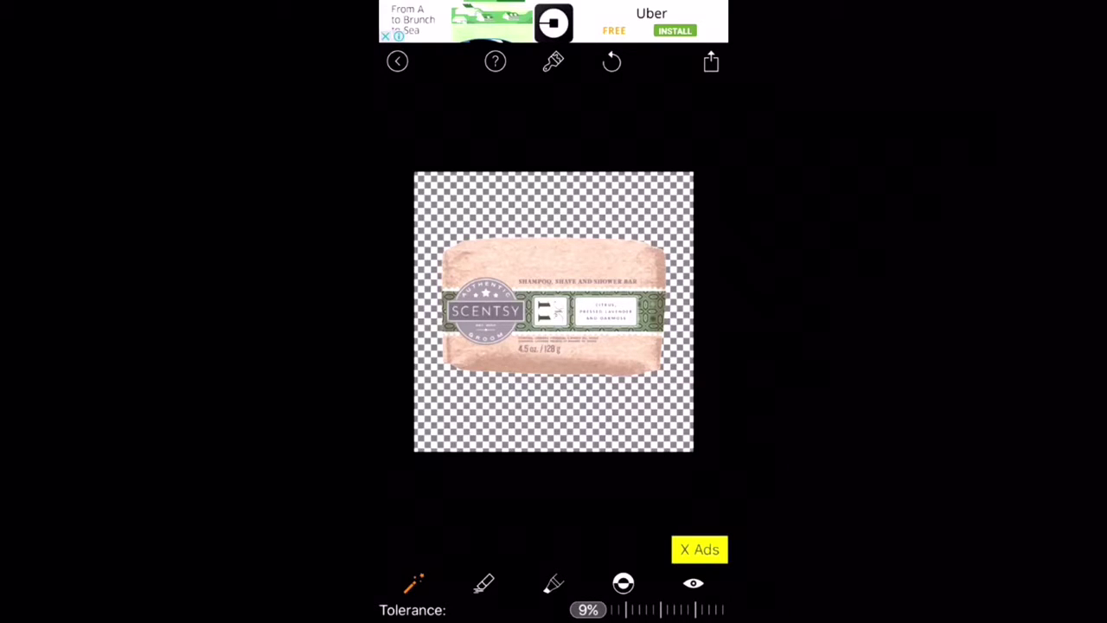
left_click(710, 60)
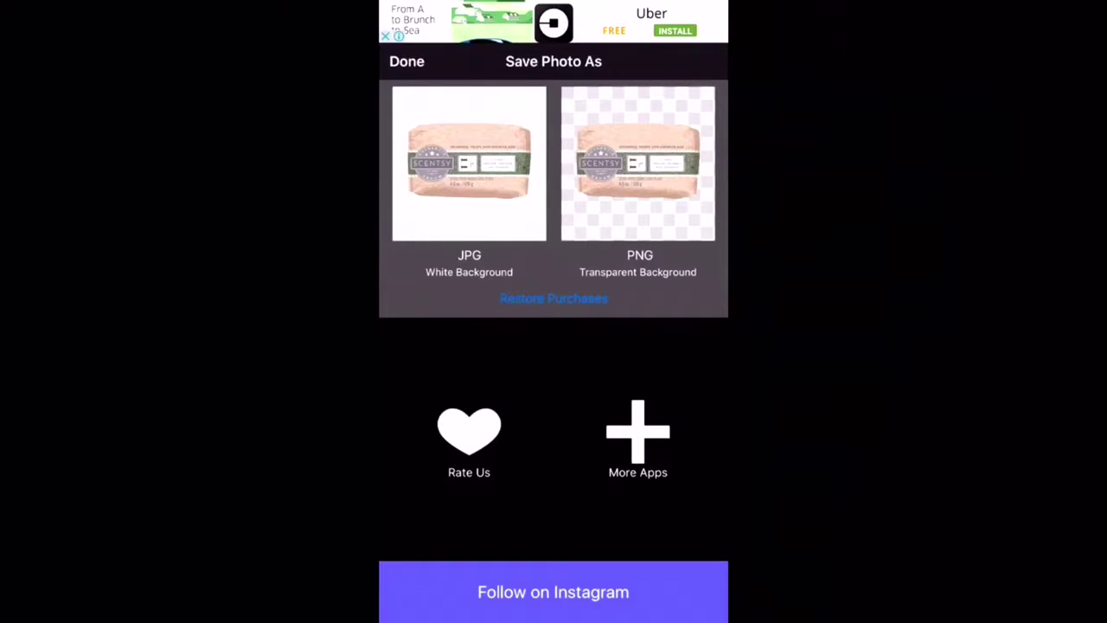
Step: Save the cut-out soap image at High Resolution and return to the gallery
left_click(637, 165)
left_click(553, 299)
left_click(406, 60)
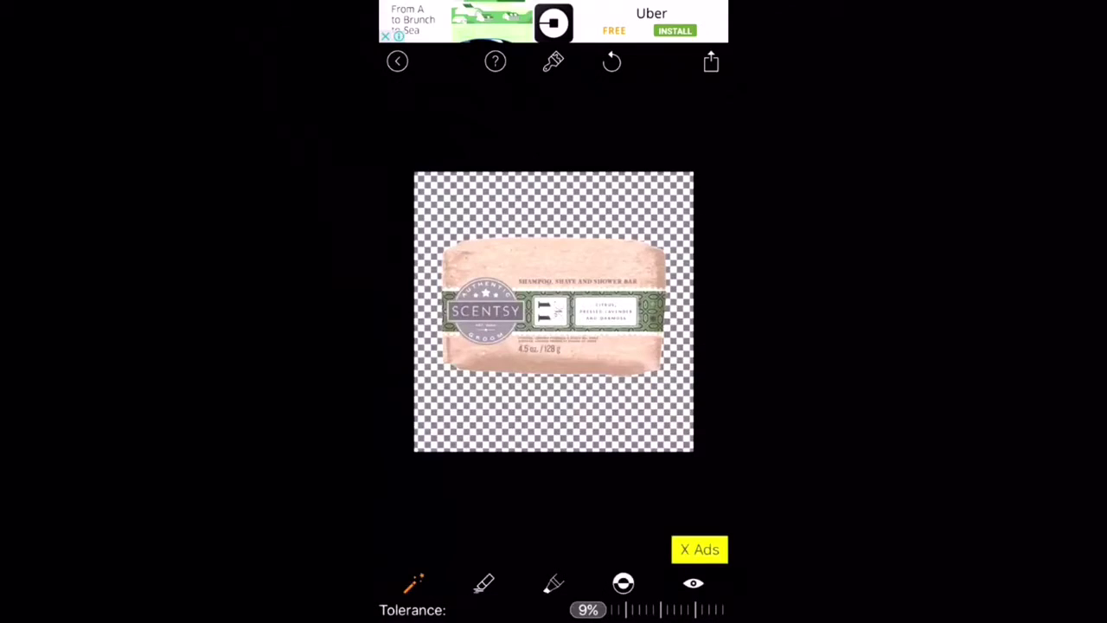
left_click(396, 60)
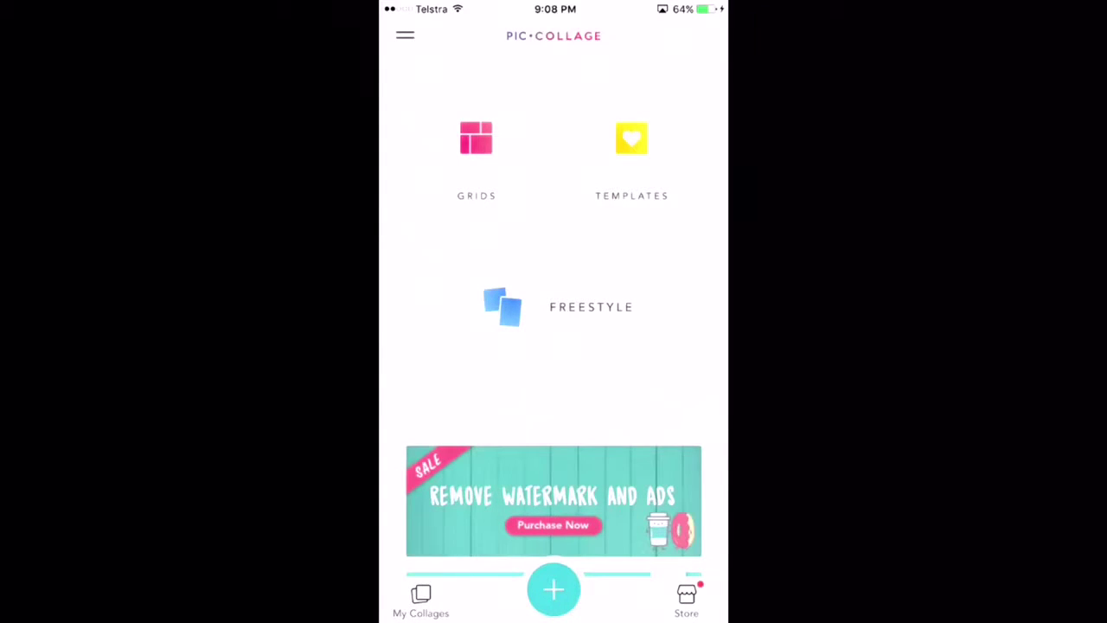
Step: Start a Freestyle collage with the plain single-frame layout
left_click(553, 307)
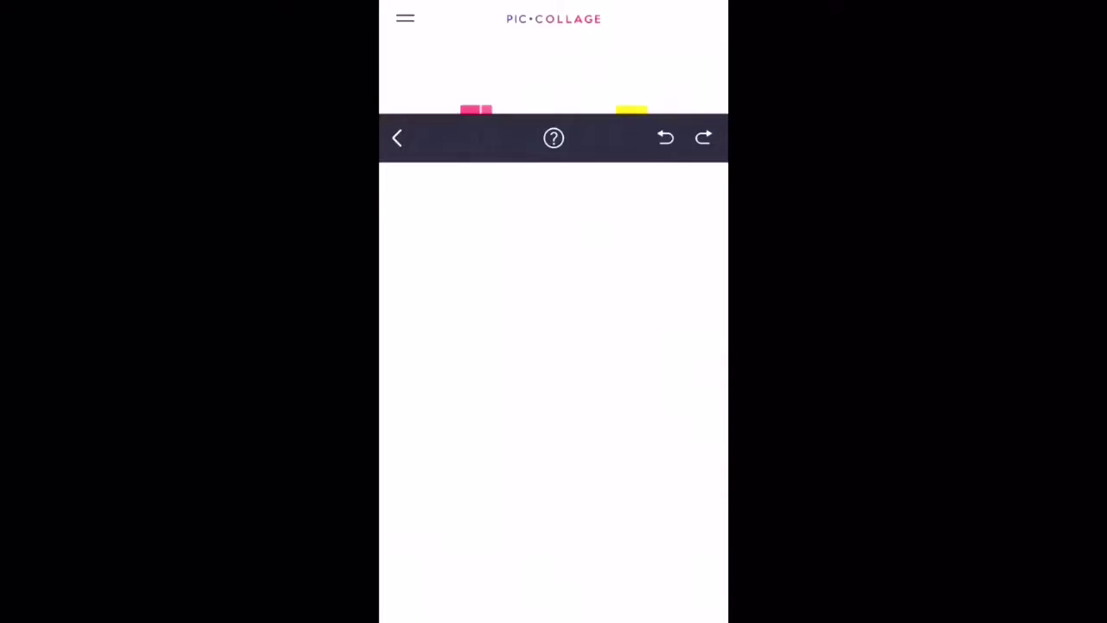
left_click(396, 598)
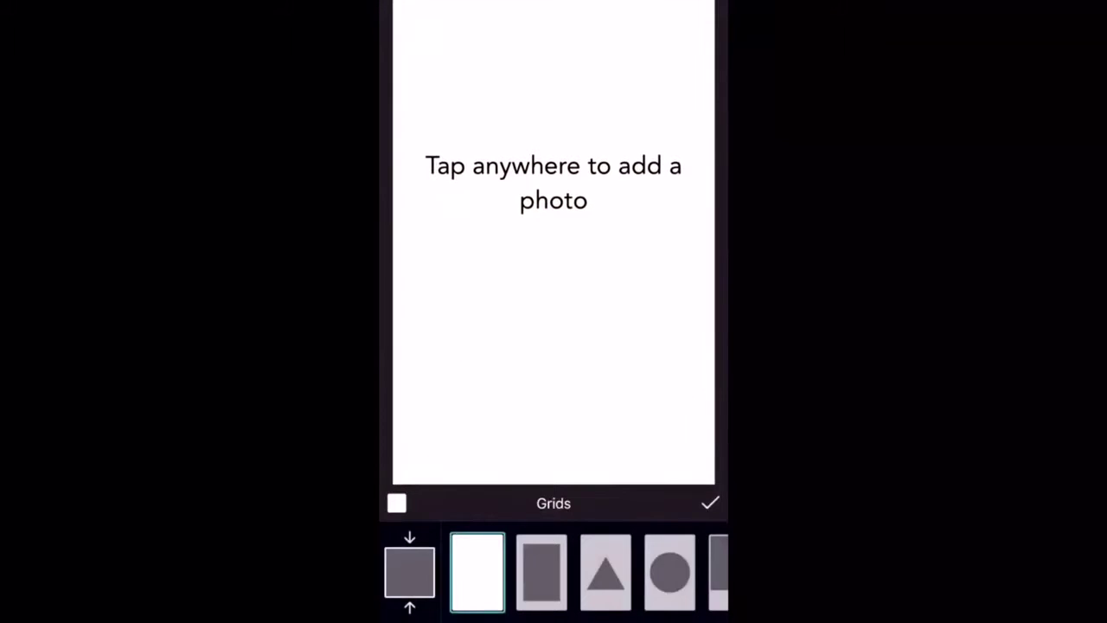
left_click(709, 502)
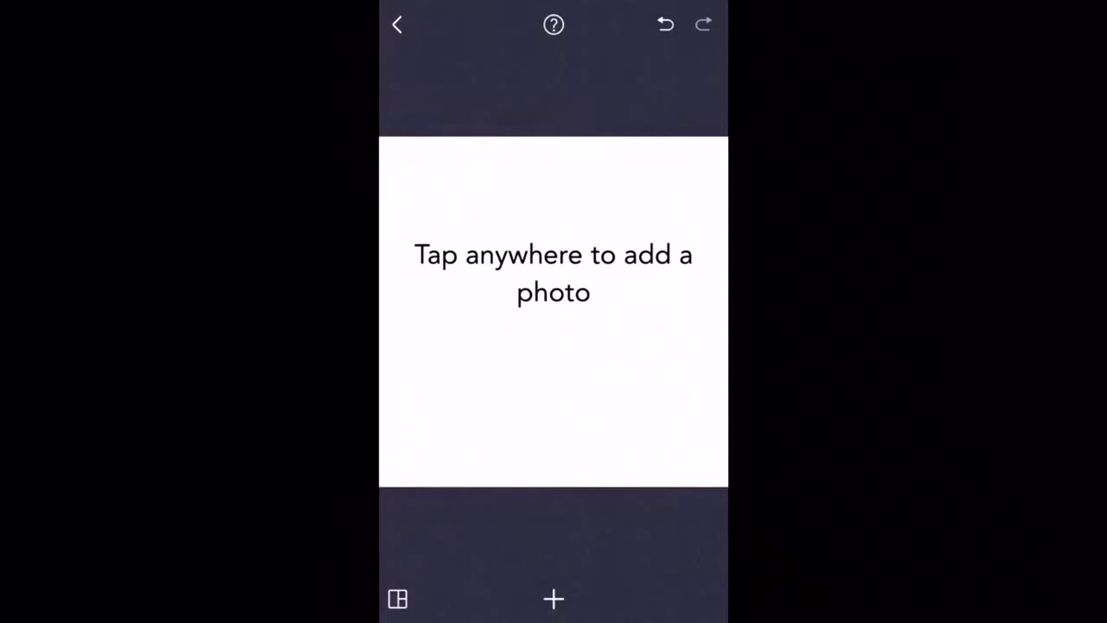
Step: Try green and light mint green colour swatches as the collage background
left_click(553, 598)
left_click(612, 505)
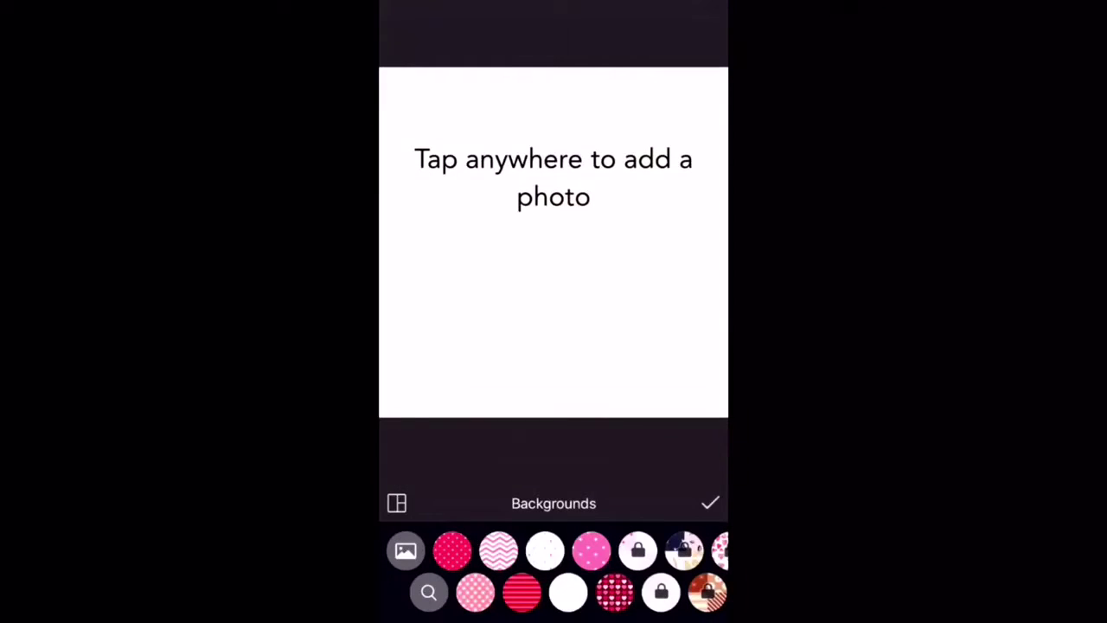
scroll(554, 570, "right", 10)
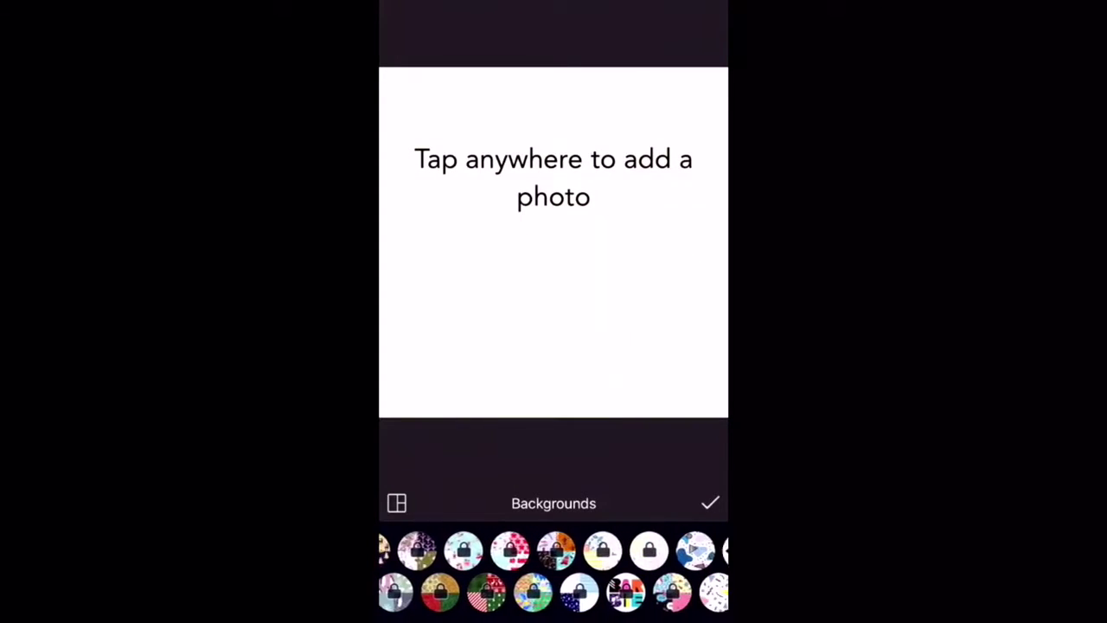
scroll(553, 571, "right", 5)
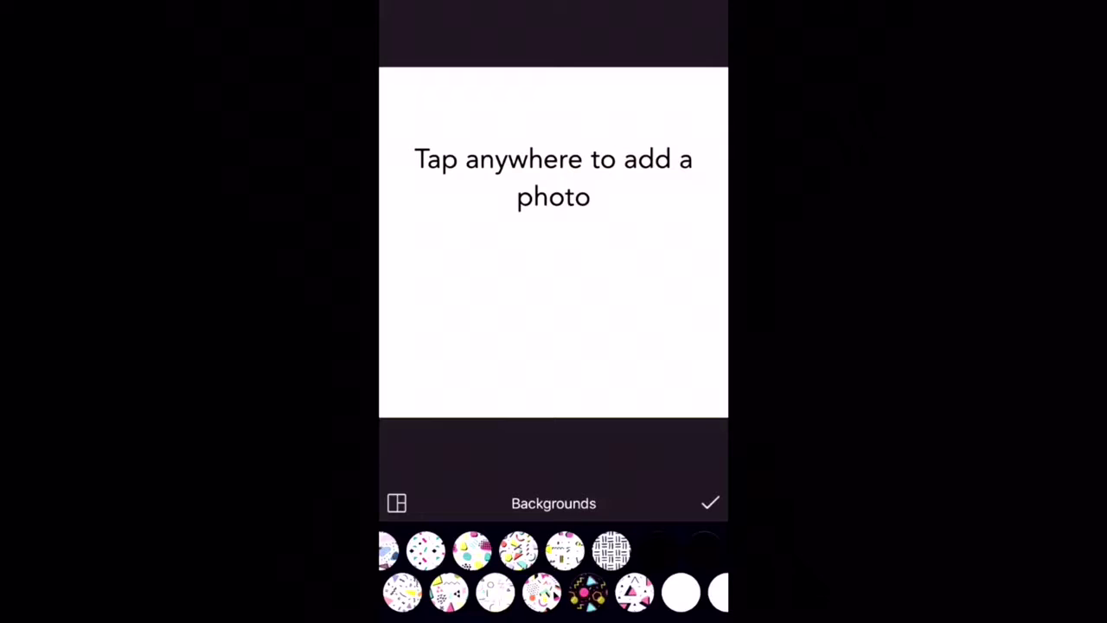
scroll(554, 571, "right", 5)
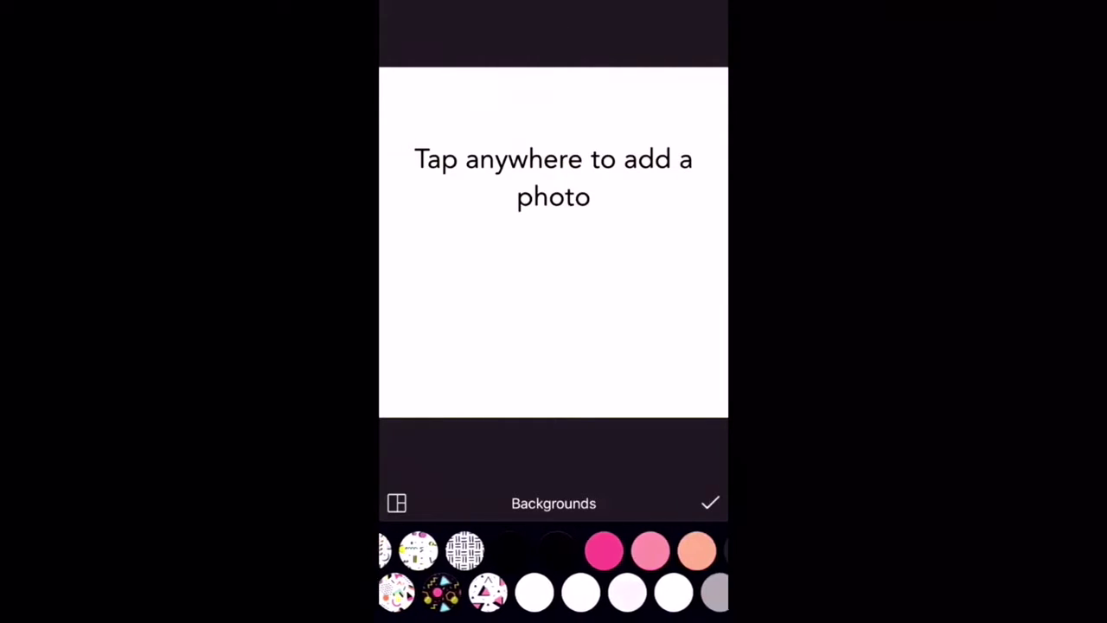
scroll(553, 571, "right", 5)
scroll(554, 570, "right", 3)
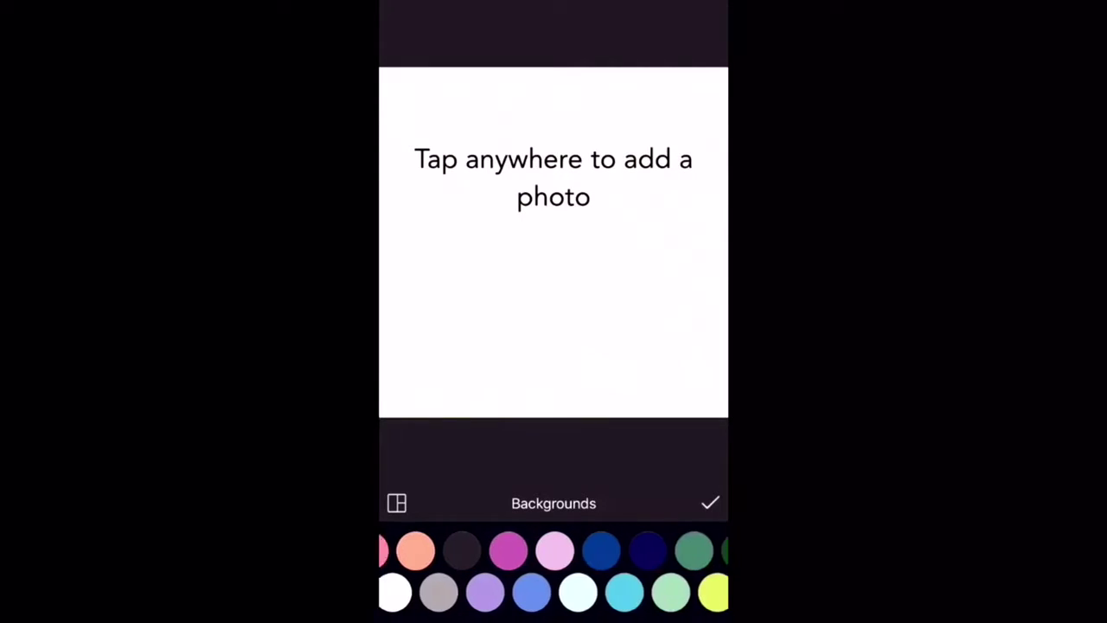
left_click(689, 551)
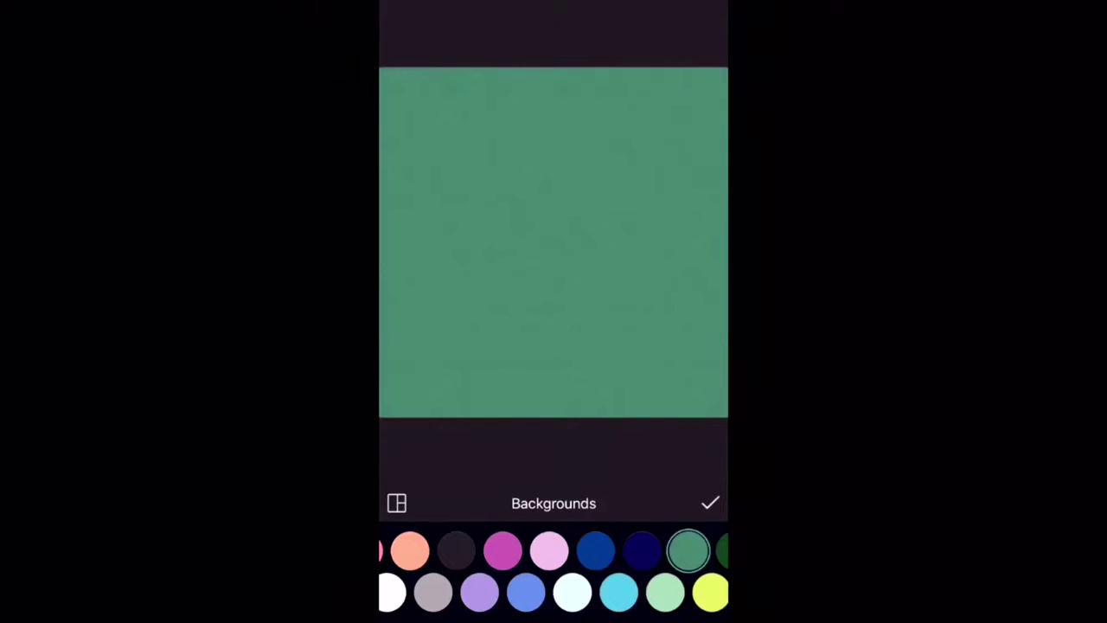
left_click(665, 592)
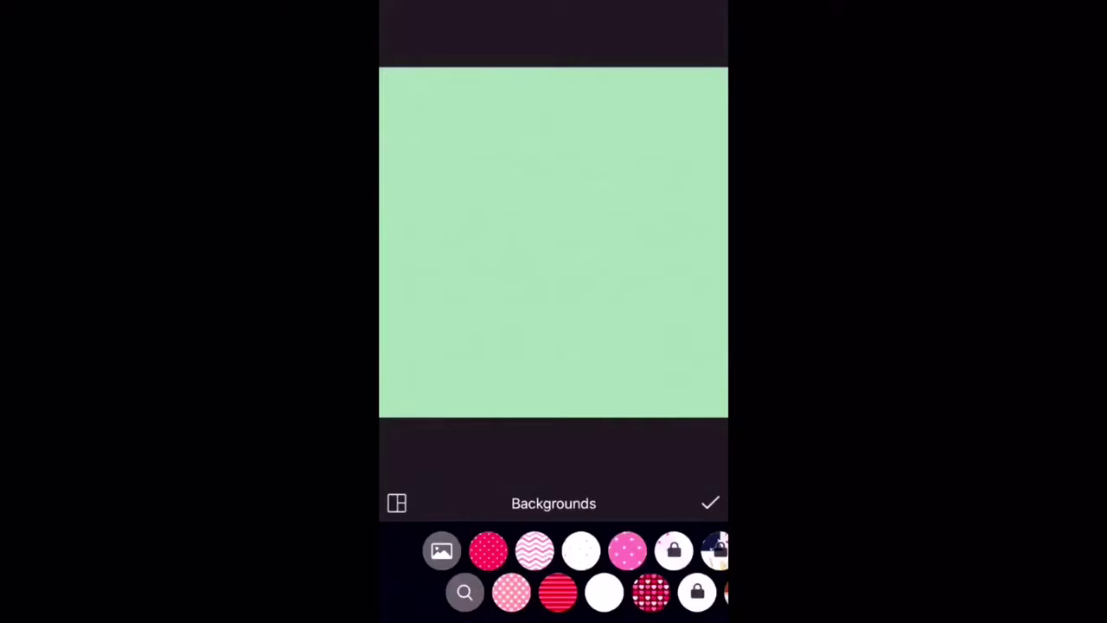
Step: Web-search 'newspaper background' and apply the torn newspaper image as background
left_click(406, 548)
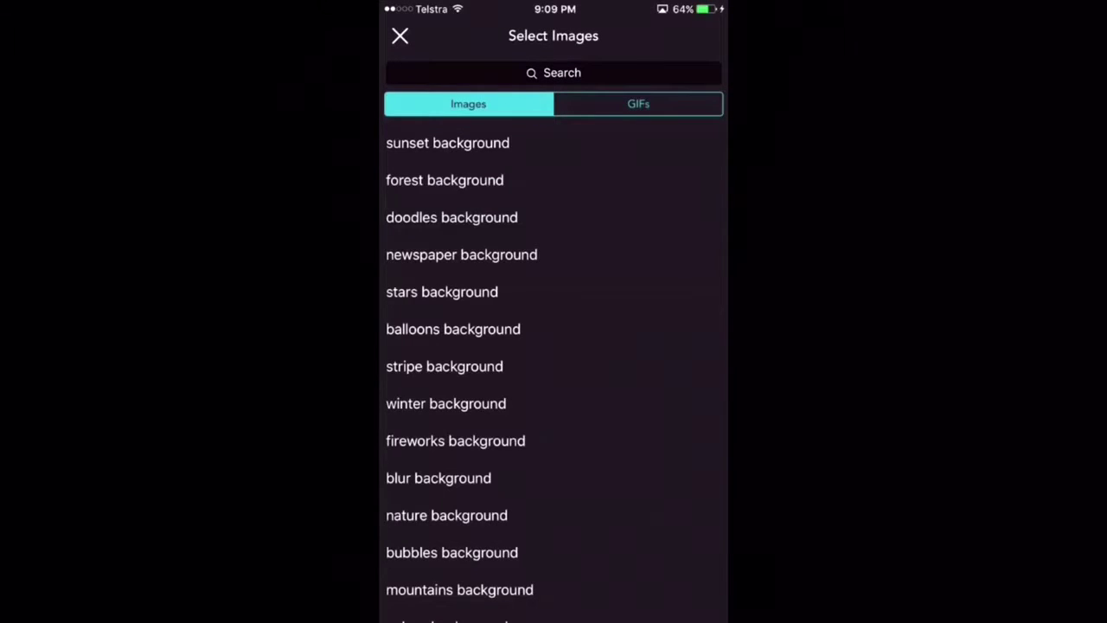
left_click(461, 254)
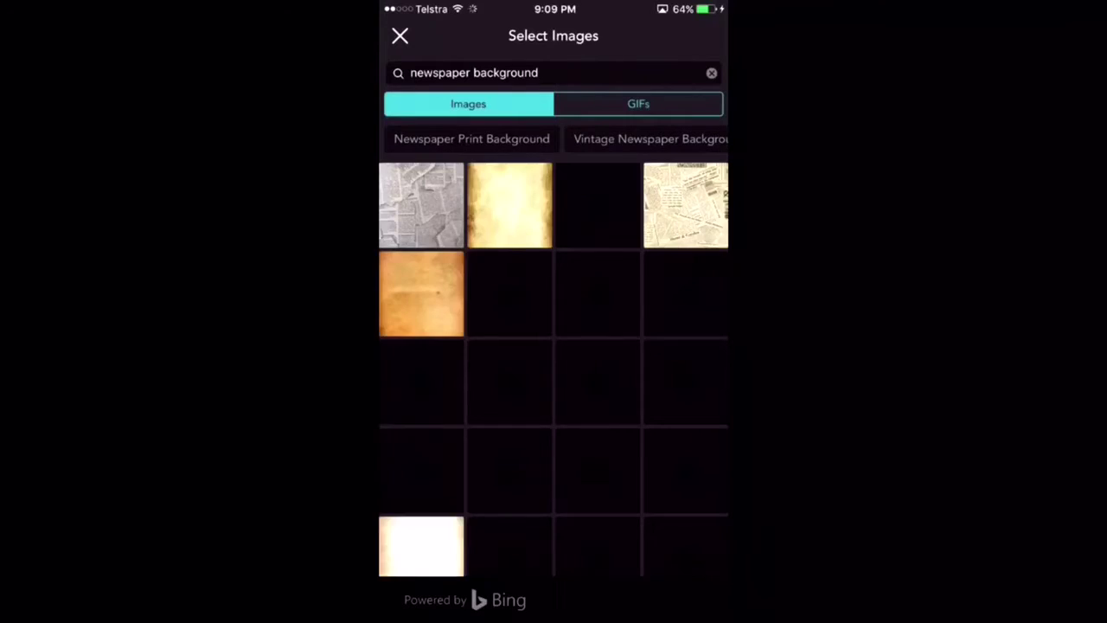
left_click(685, 205)
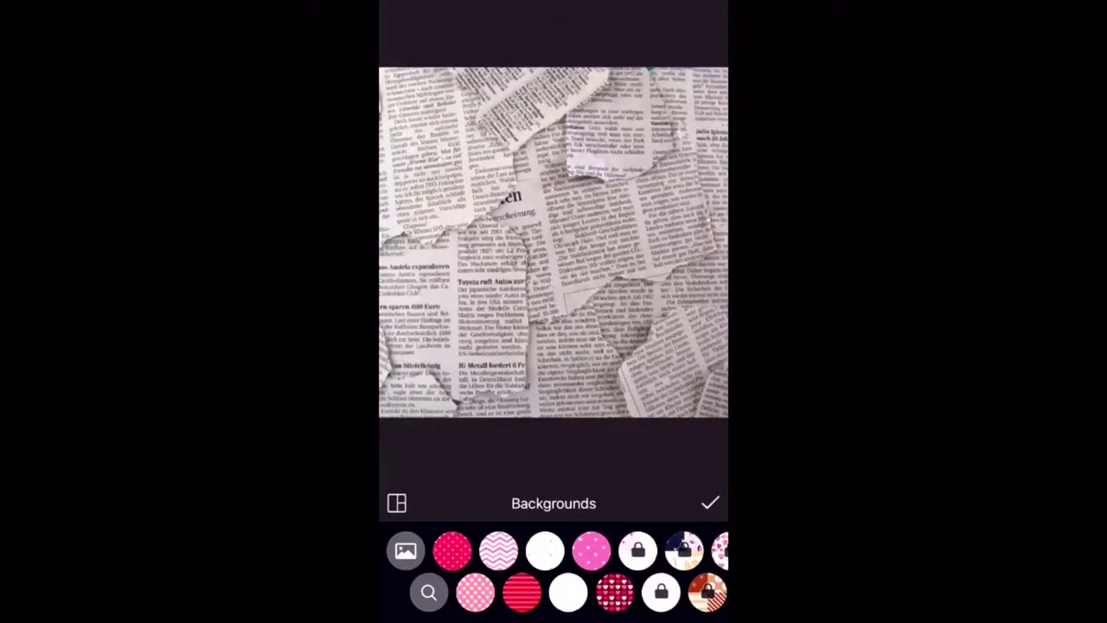
left_click(709, 502)
Step: Add the cut-out soap photo from the library to the collage
left_click(554, 599)
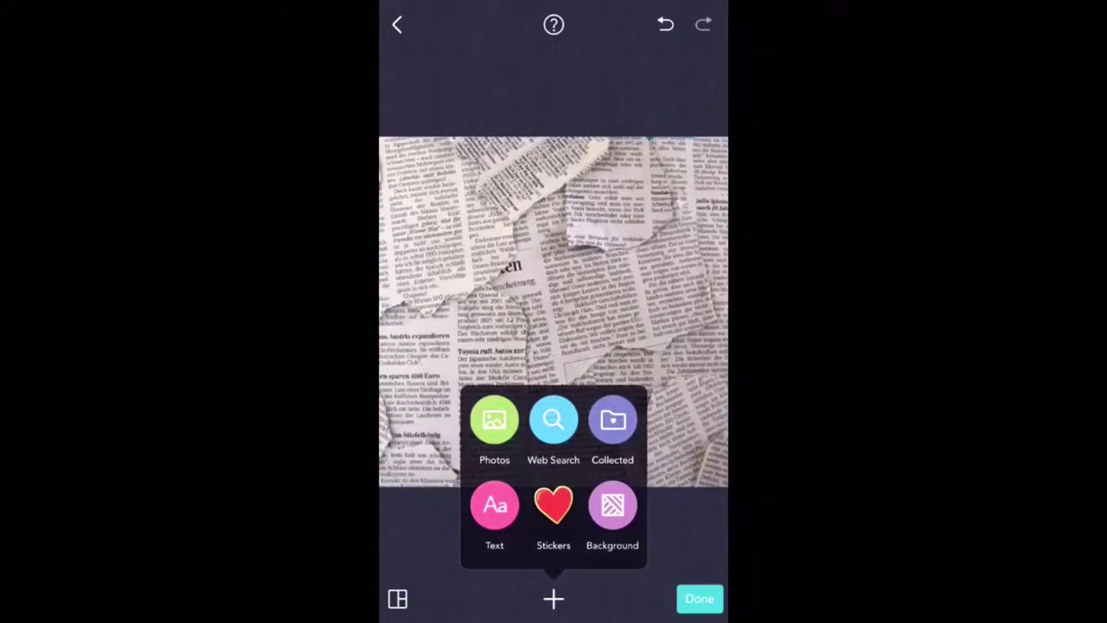
left_click(494, 419)
left_click(510, 97)
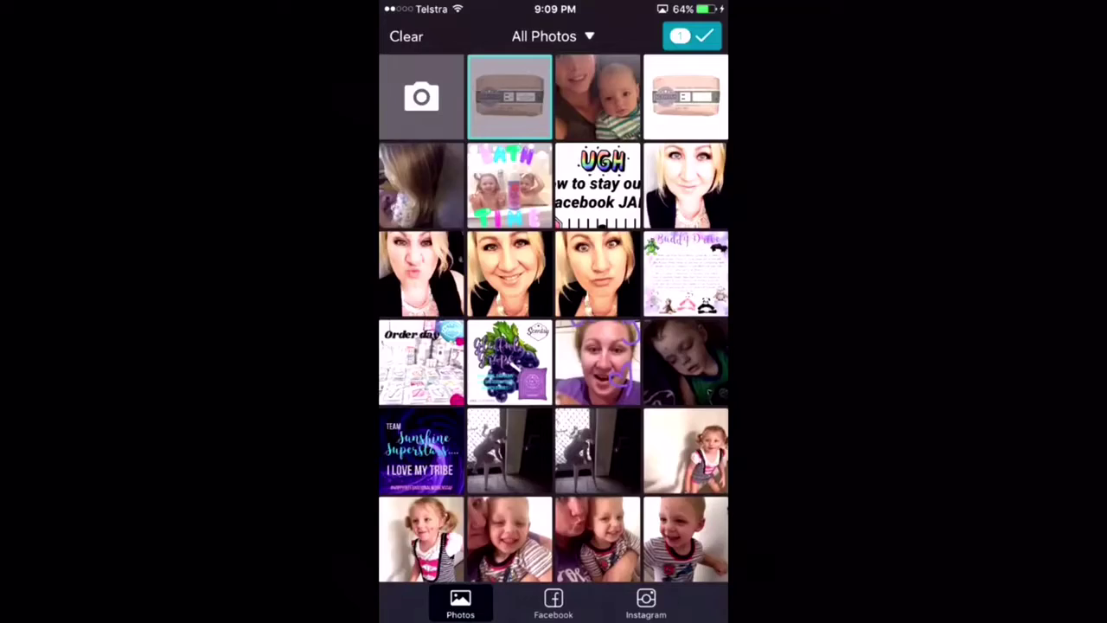
left_click(692, 36)
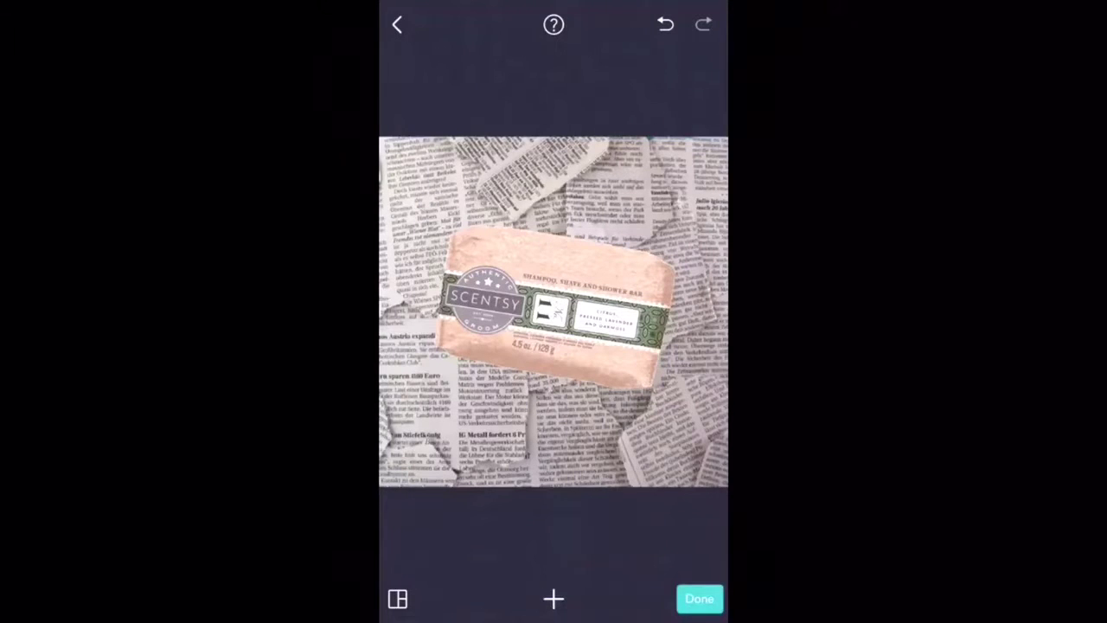
Step: Shrink the soap bar, tilt it, and move it toward the lower left
left_click(553, 307)
left_click_drag(717, 193, 709, 207)
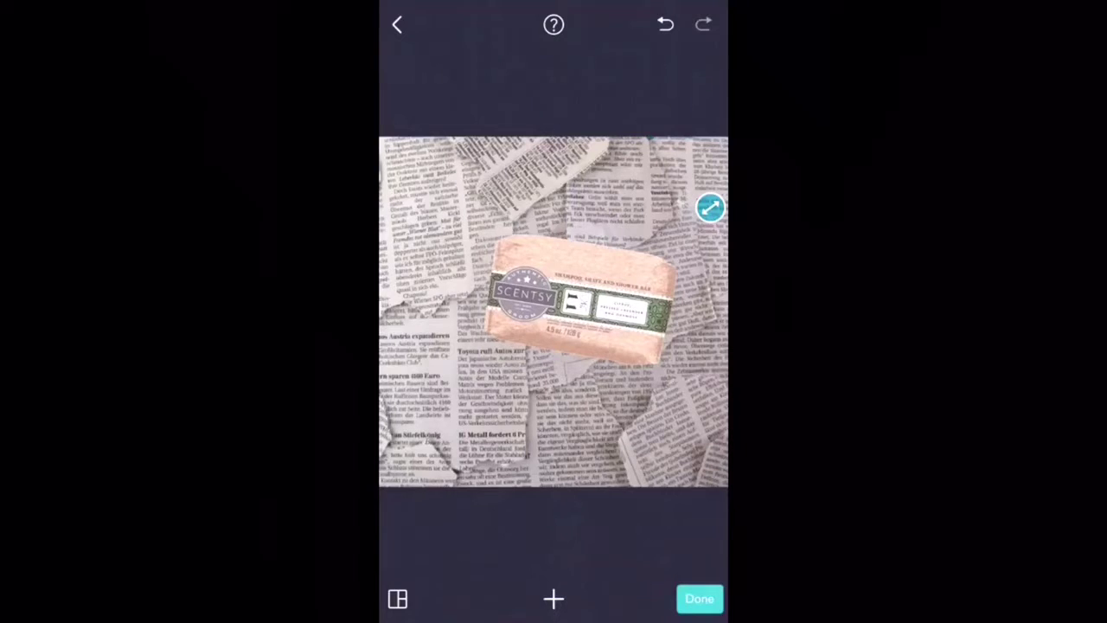
left_click_drag(579, 303, 492, 333)
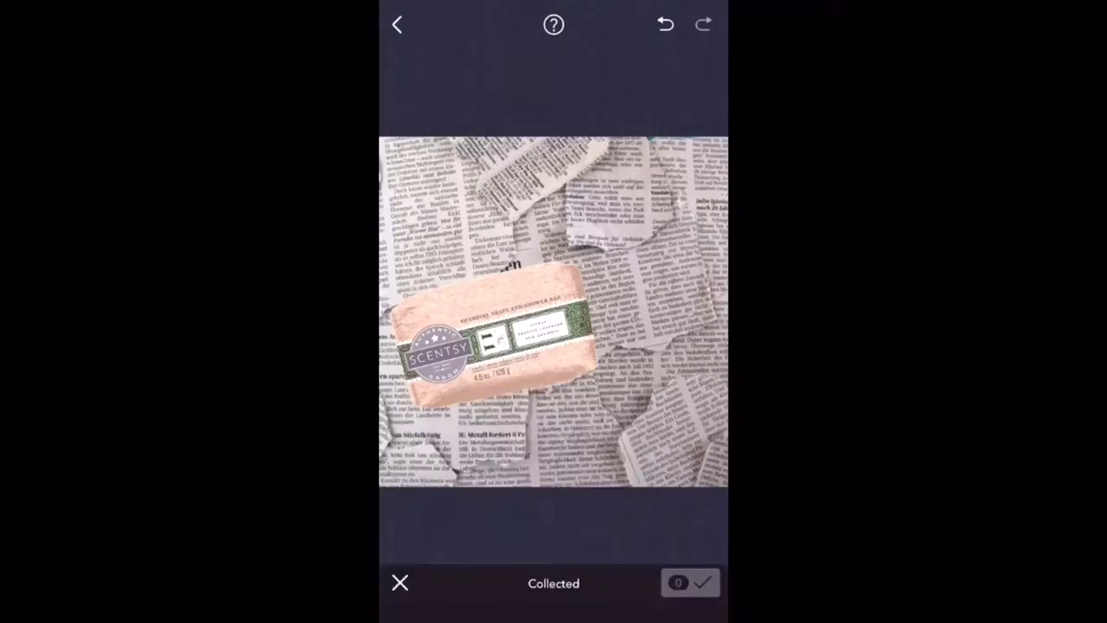
Step: Place the white Scentsy Independent Consultant logo, resized, in the top-right corner
scroll(554, 312, "down", 5)
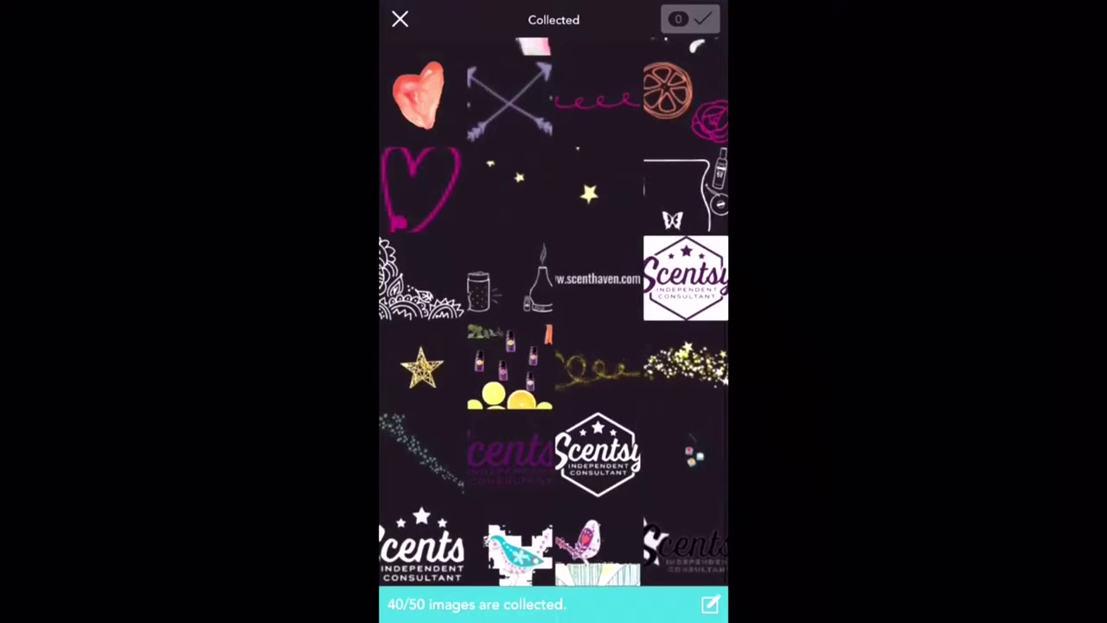
left_click(597, 454)
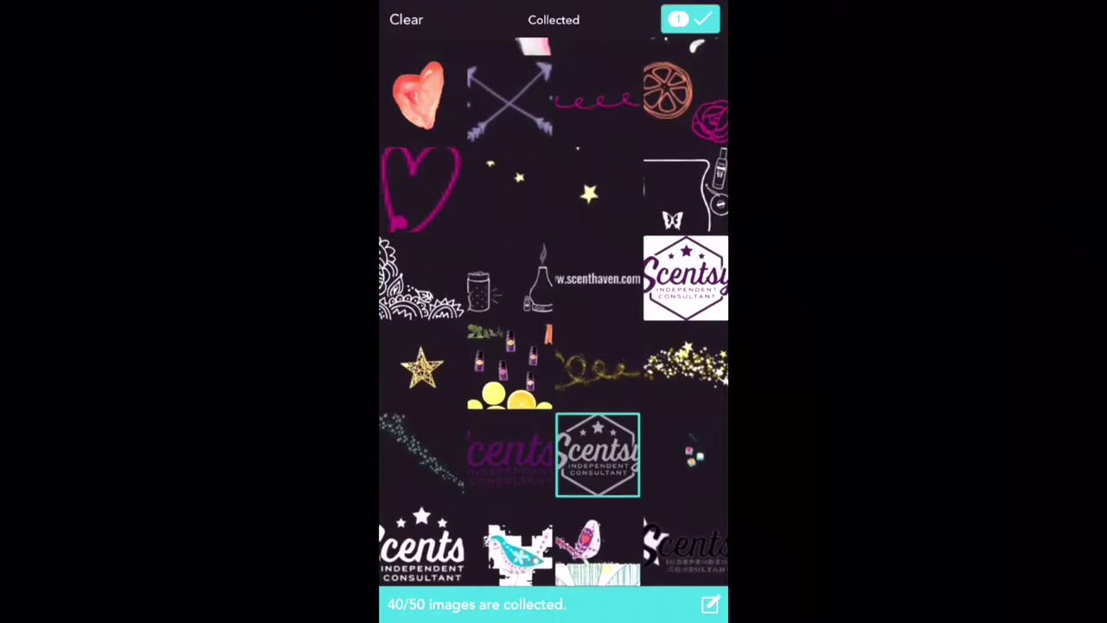
left_click(690, 19)
left_click_drag(544, 315, 656, 203)
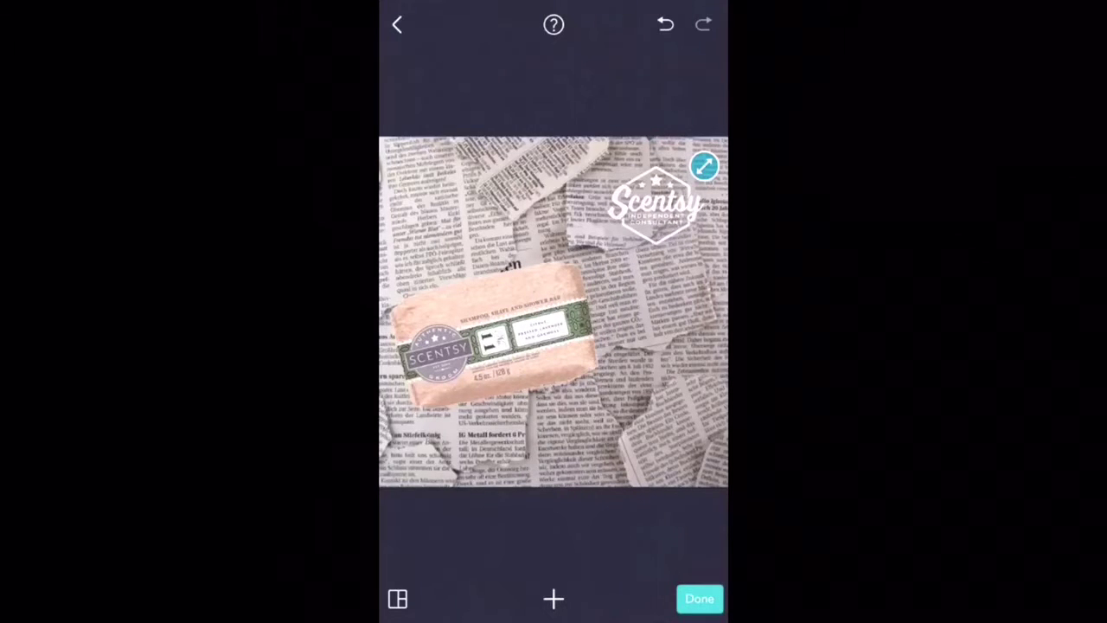
left_click_drag(704, 165, 703, 166)
left_click_drag(654, 203, 670, 185)
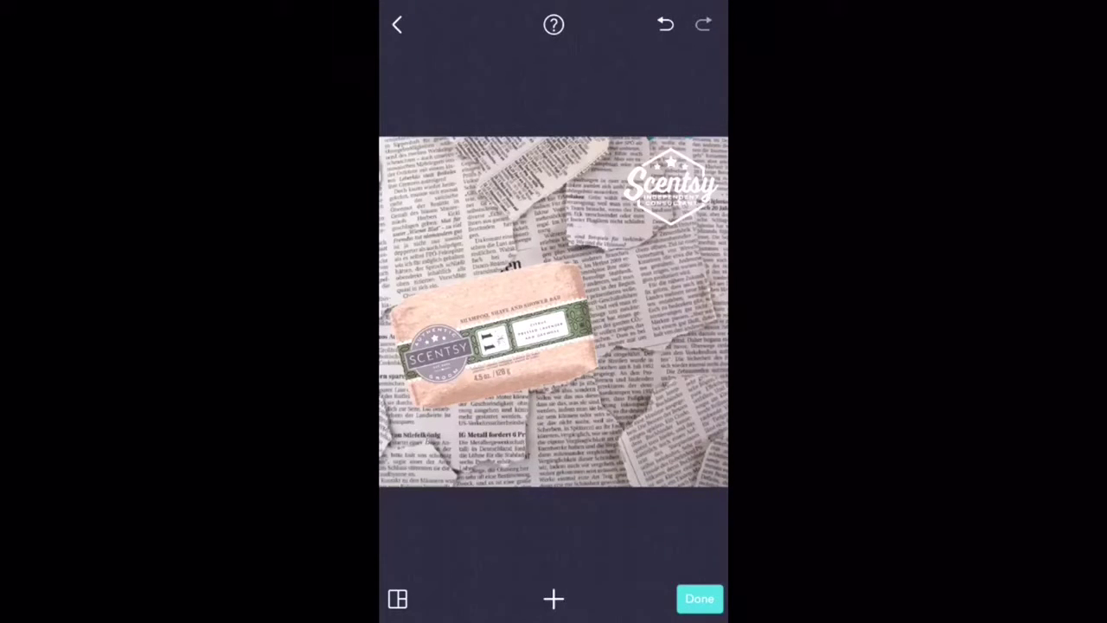
Step: Start a new text caption and type 'shampoo, Shower & Shave bar'
left_click(553, 598)
left_click(494, 505)
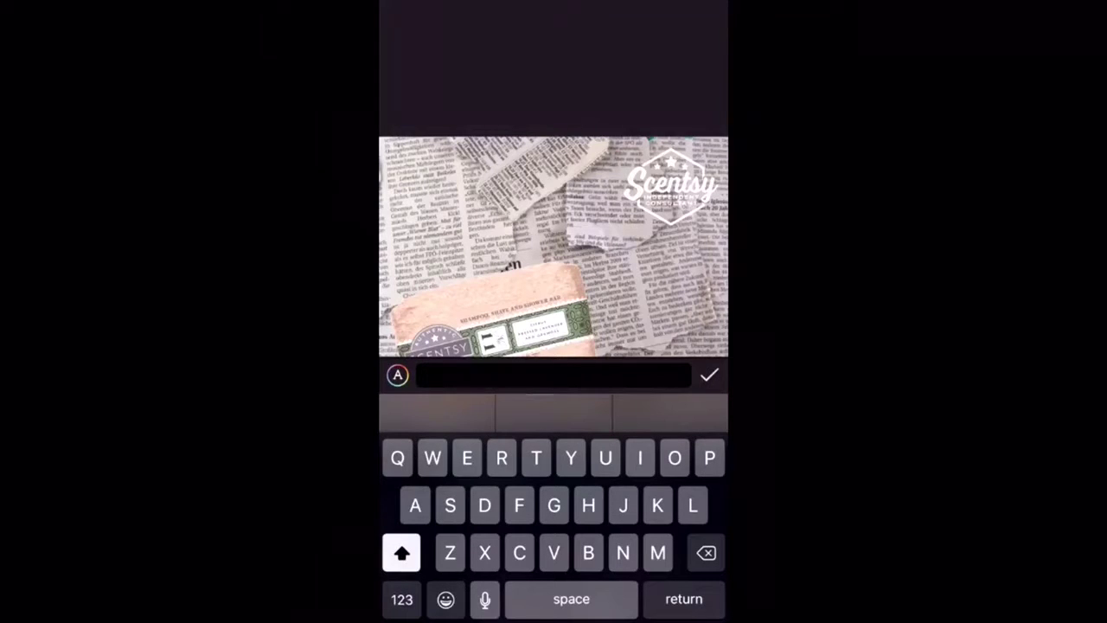
left_click(401, 553)
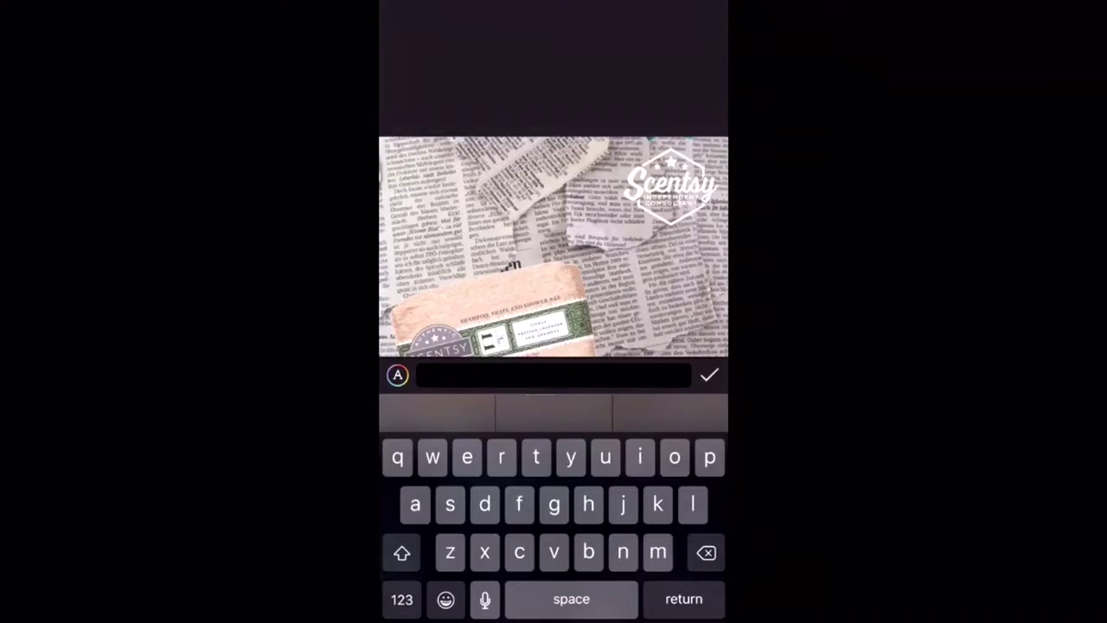
type("sh")
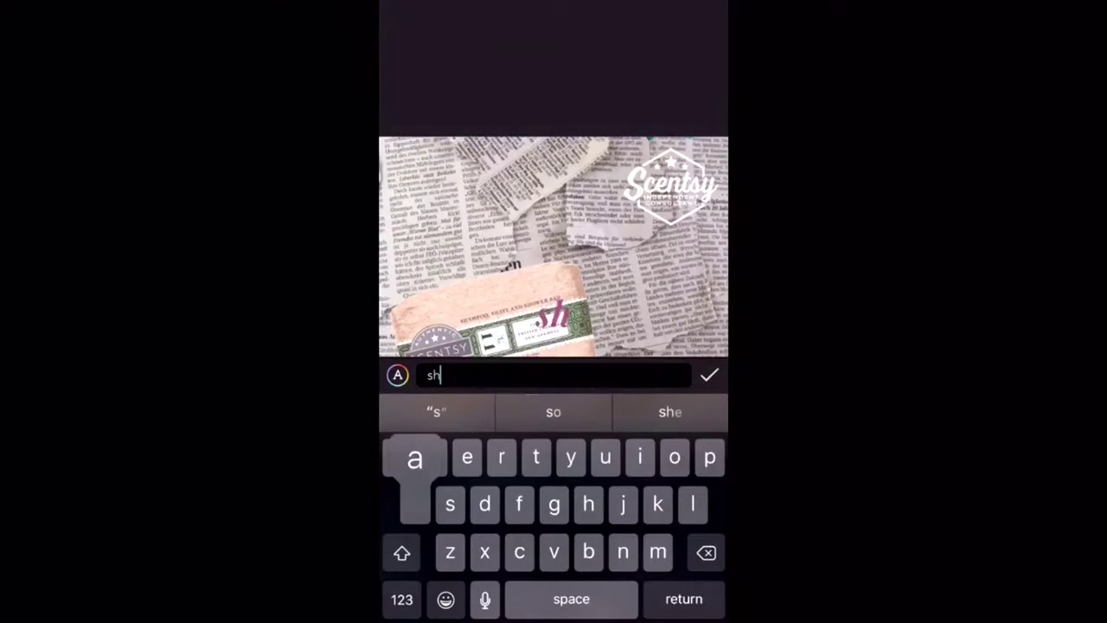
type("am")
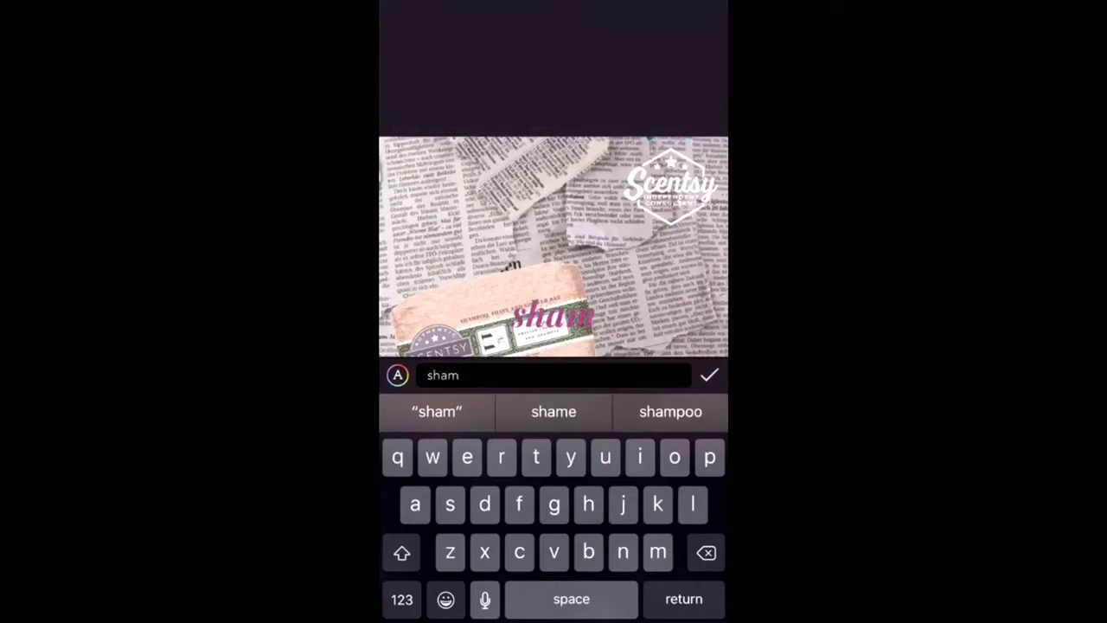
left_click(670, 411)
left_click(706, 551)
left_click(401, 598)
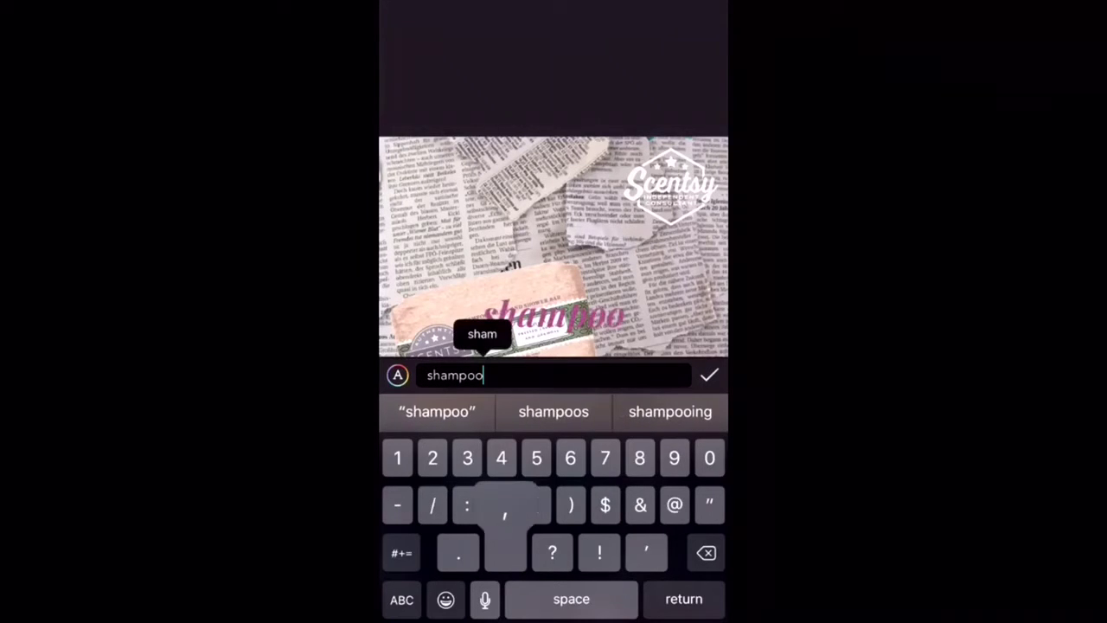
type(", Sh")
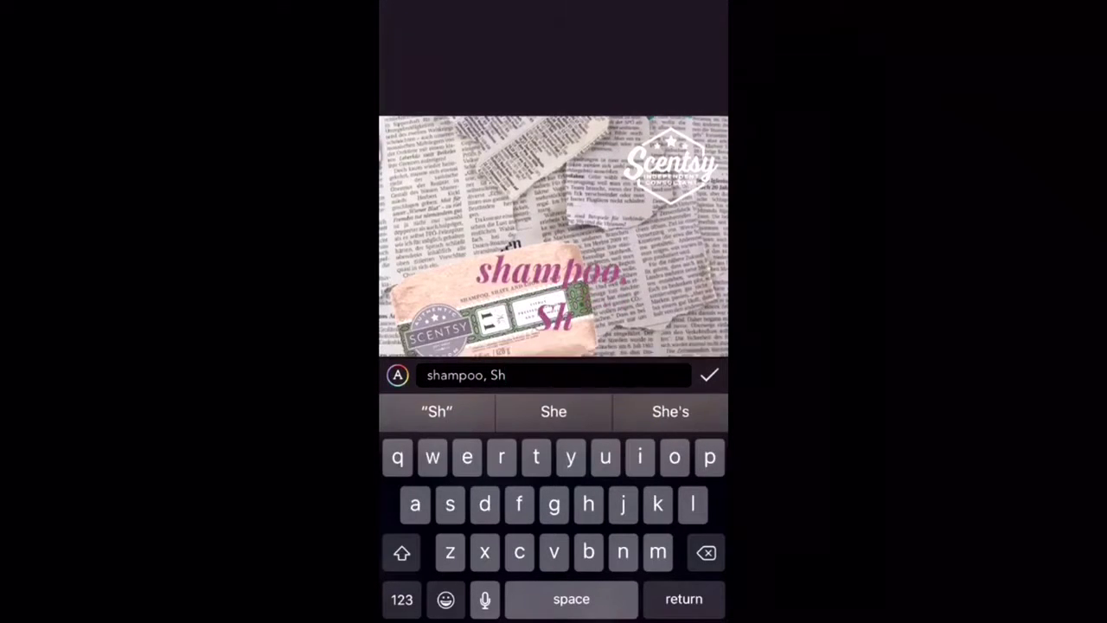
type("ower")
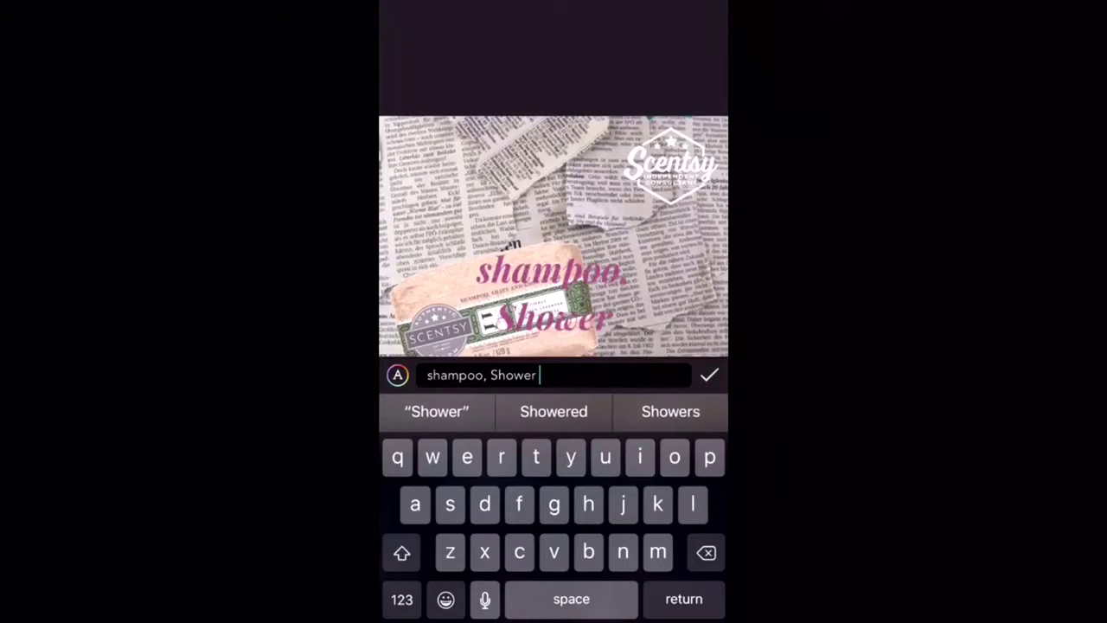
left_click(402, 599)
type("& S")
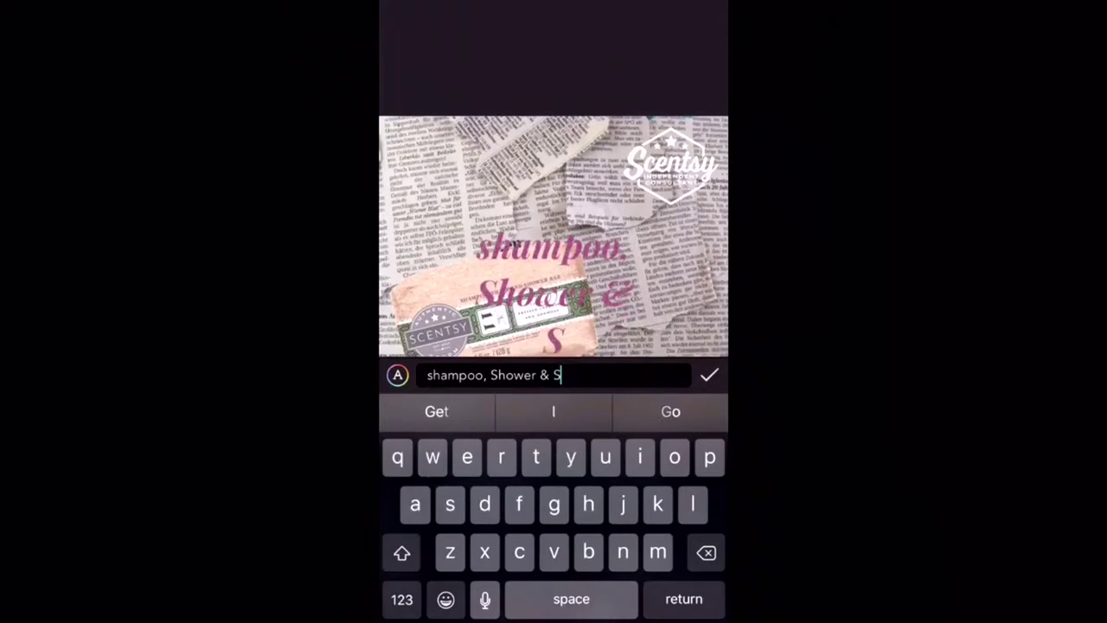
type("have")
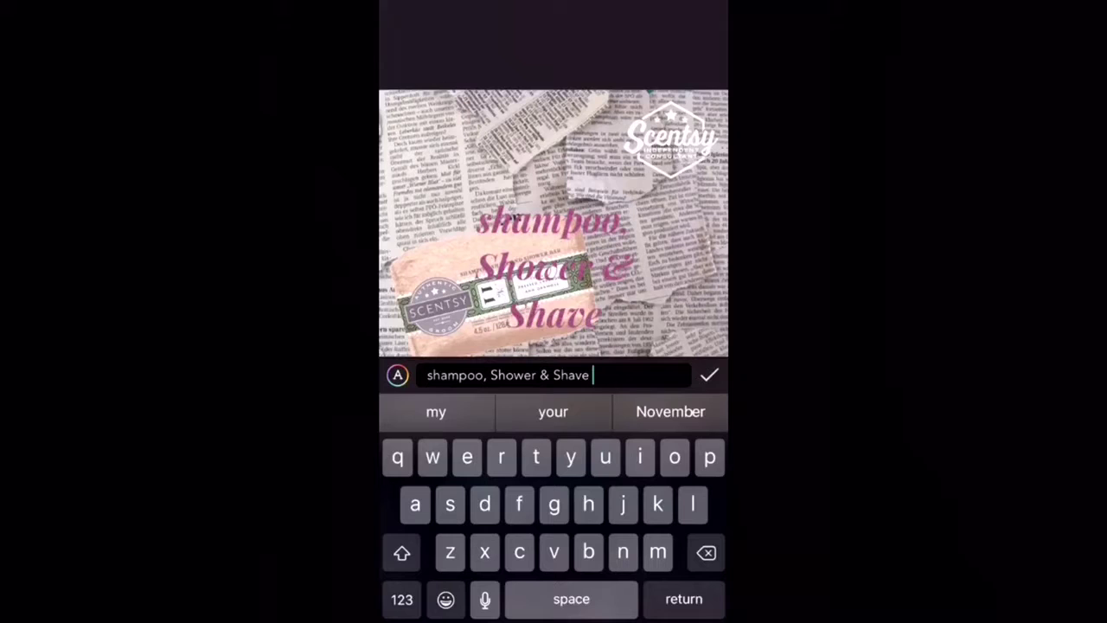
type(" bar")
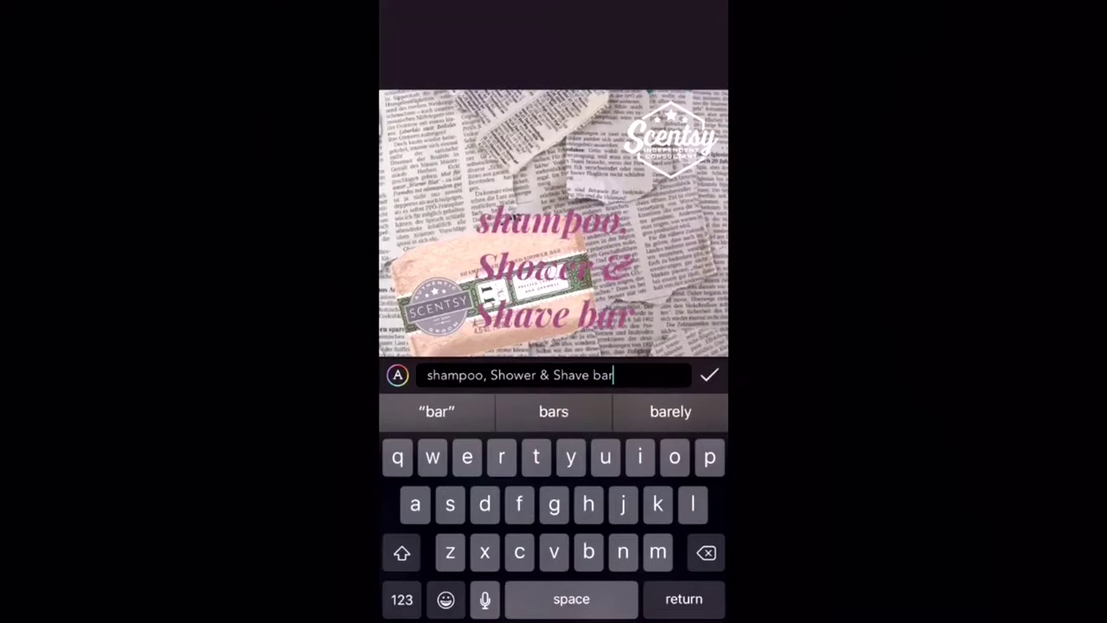
left_click(401, 598)
Step: End the caption with '!', style it dark glittery Lemon Milk, and move it top-left
type("!")
left_click(397, 374)
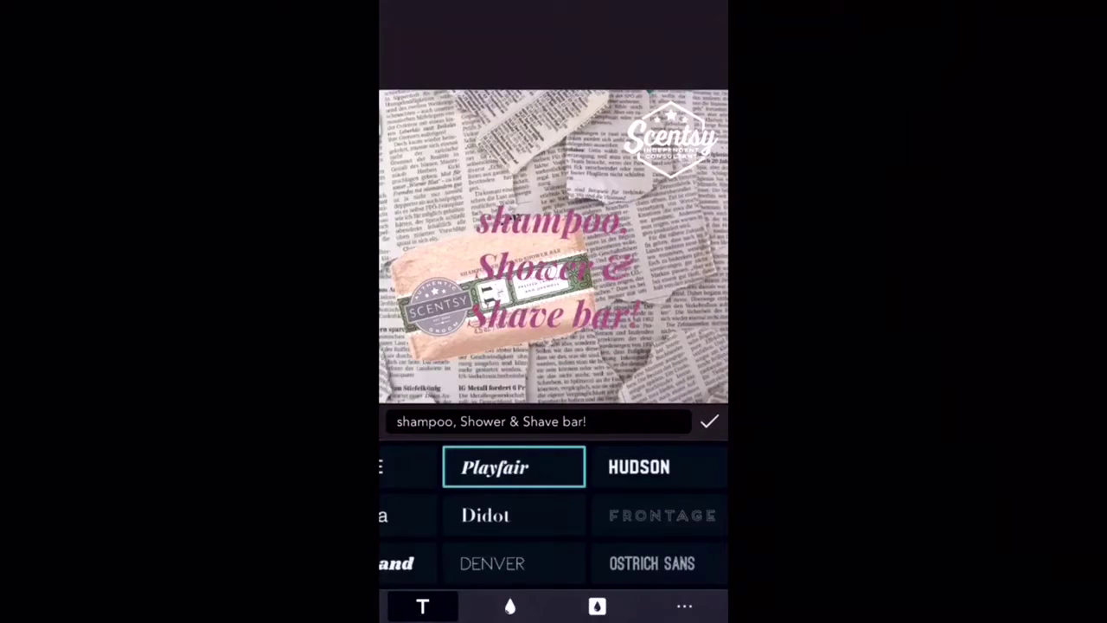
scroll(553, 514, "right", 5)
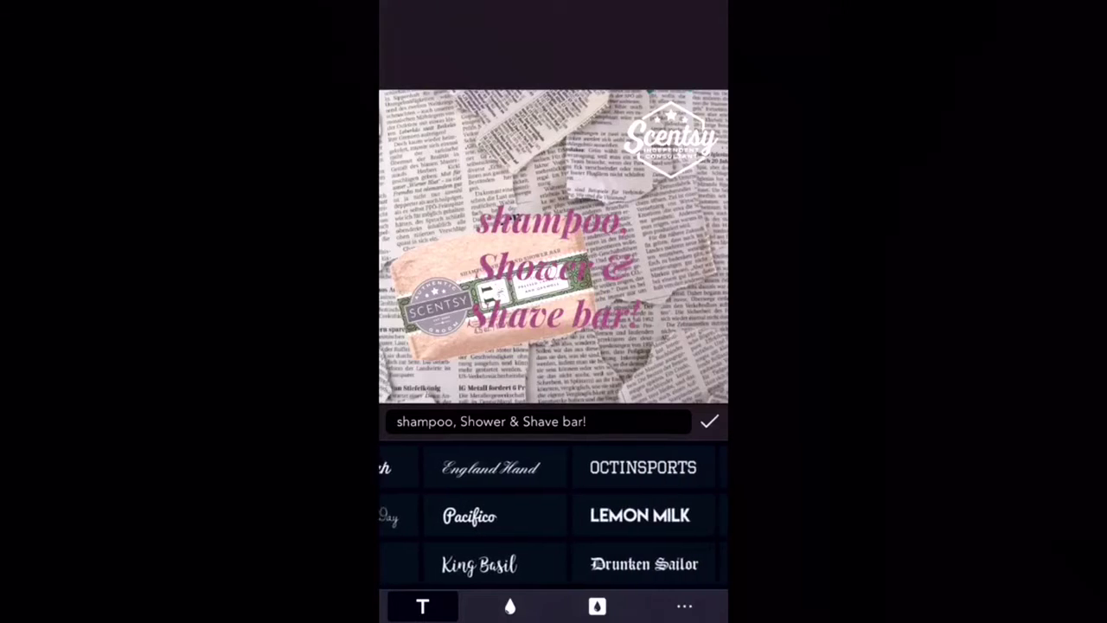
left_click(612, 514)
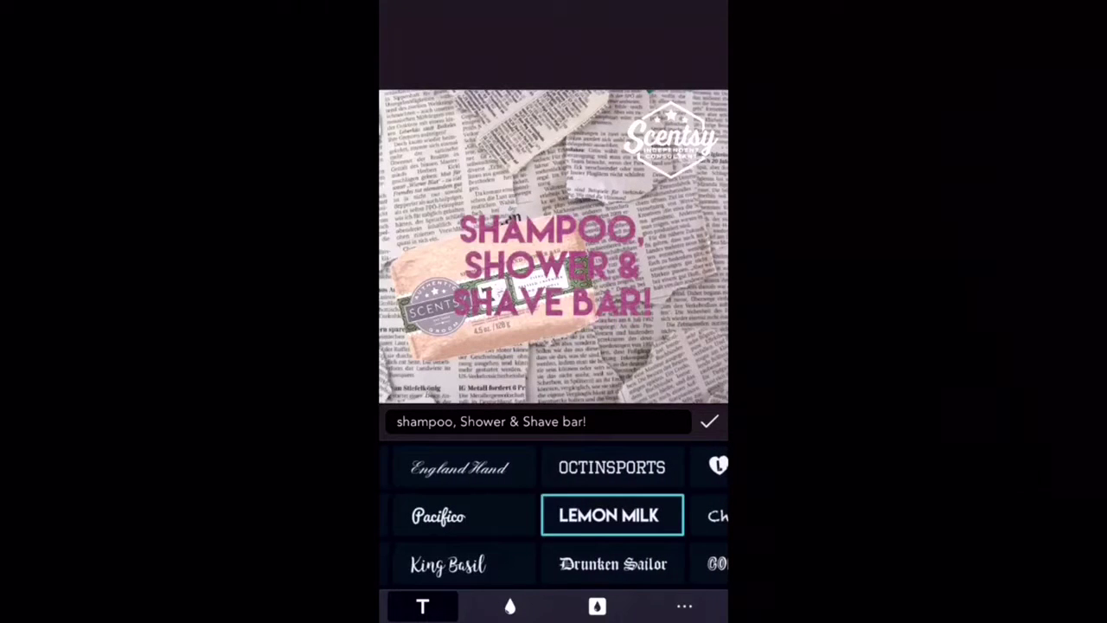
left_click(510, 606)
left_click(702, 472)
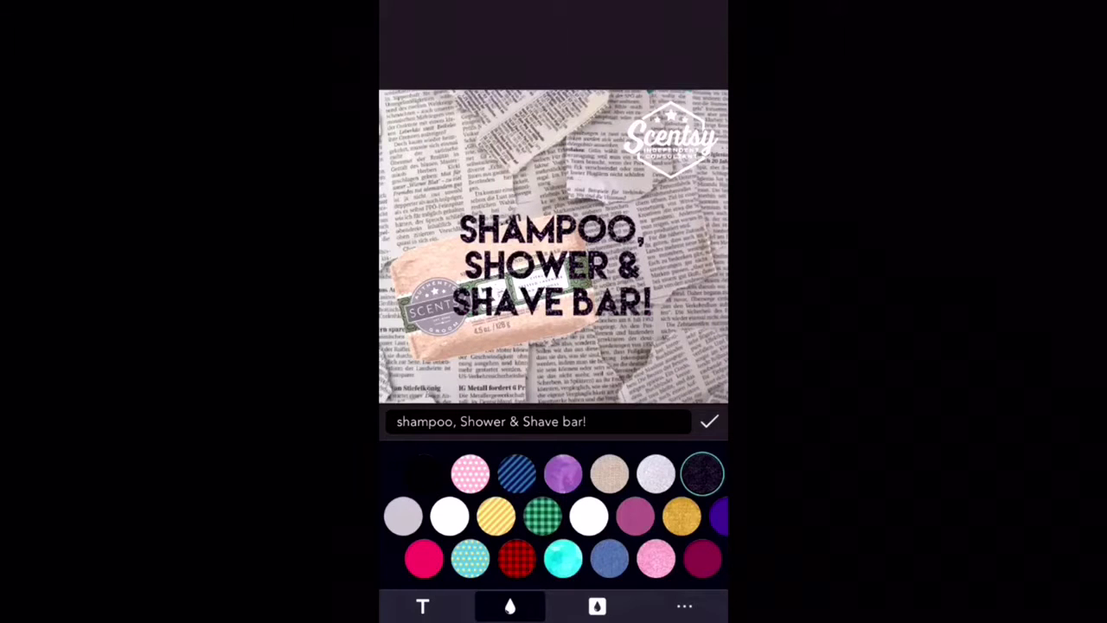
left_click(709, 421)
left_click_drag(553, 314, 493, 201)
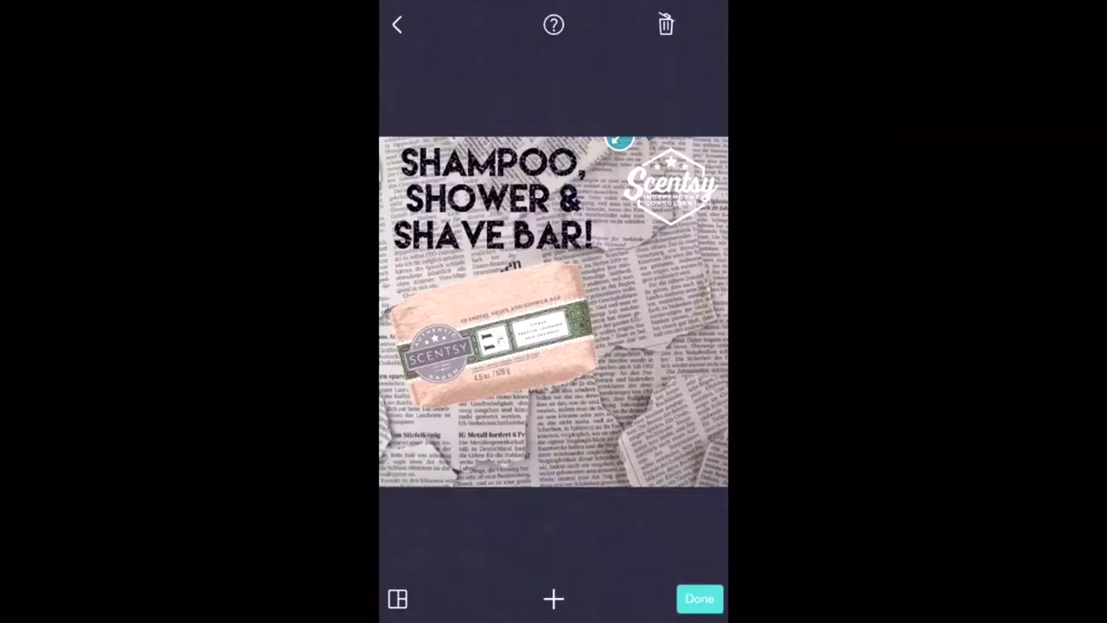
left_click(553, 598)
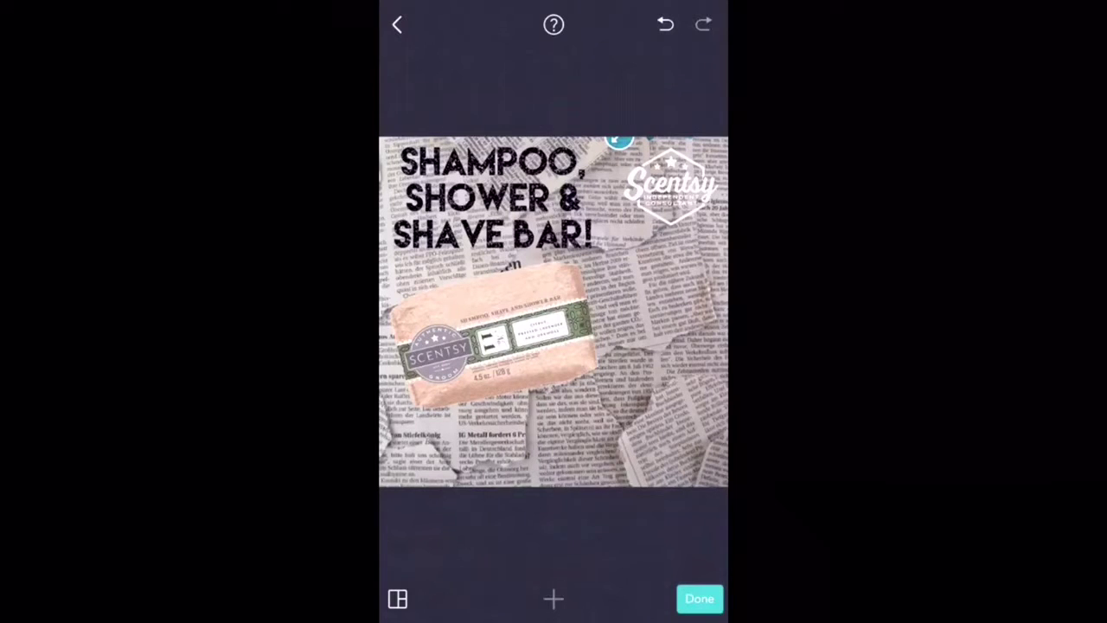
left_click(494, 496)
left_click(401, 606)
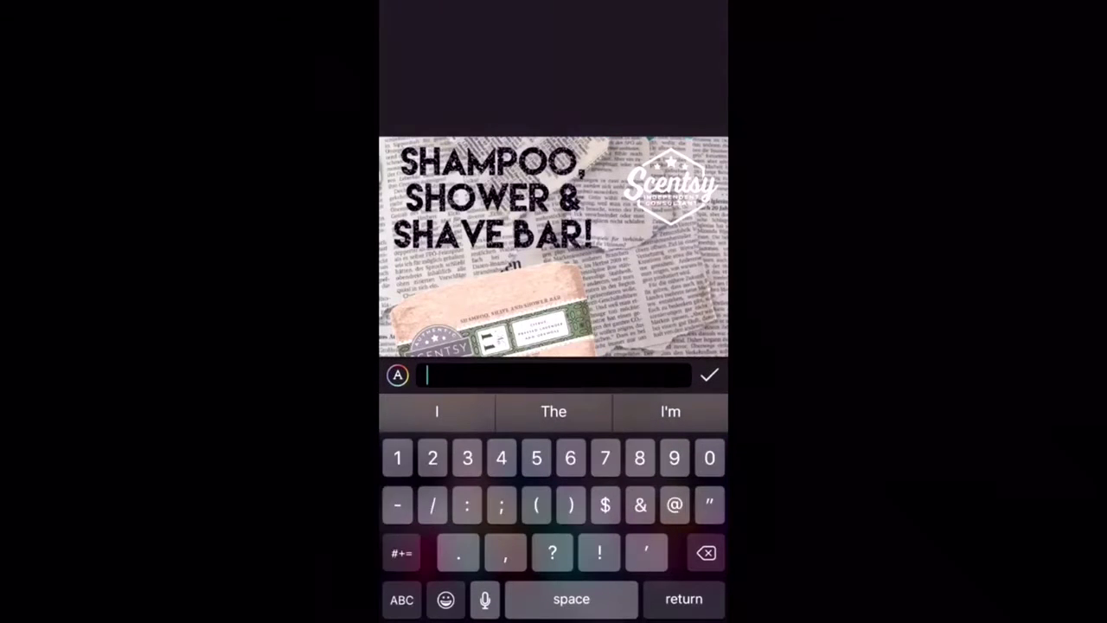
left_click(401, 598)
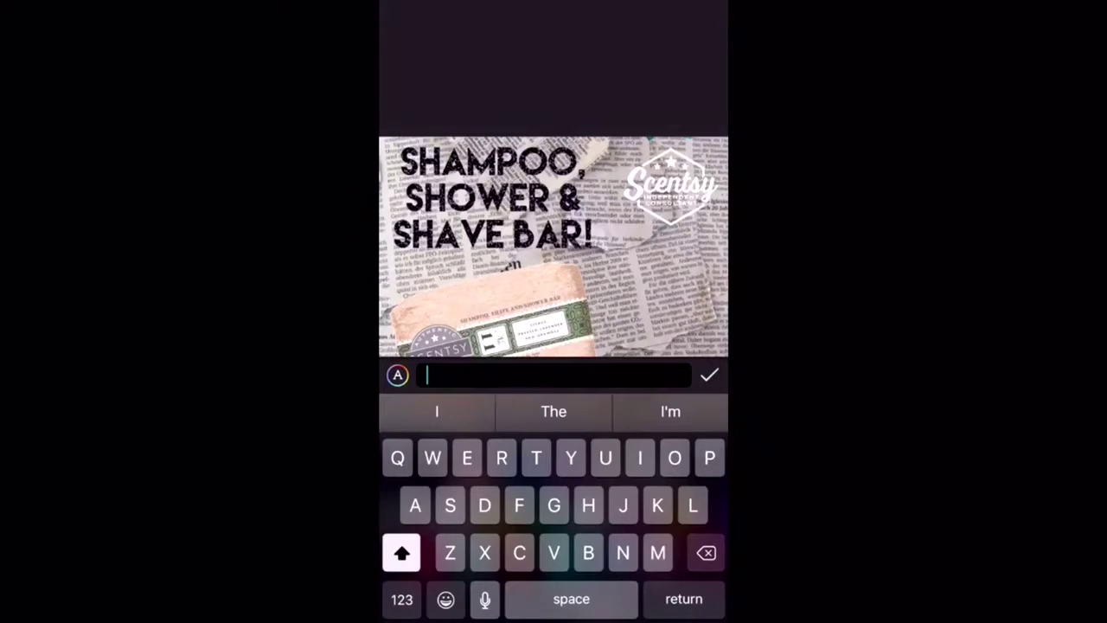
left_click(401, 552)
type("ww")
left_click(401, 598)
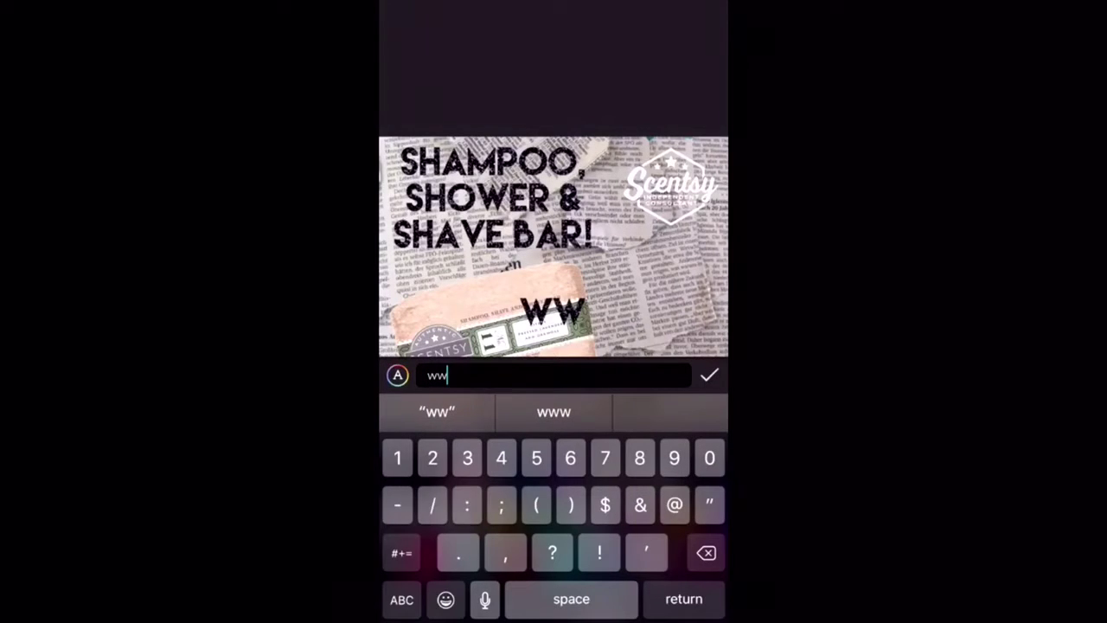
left_click(458, 504)
left_click(401, 599)
left_click(706, 552)
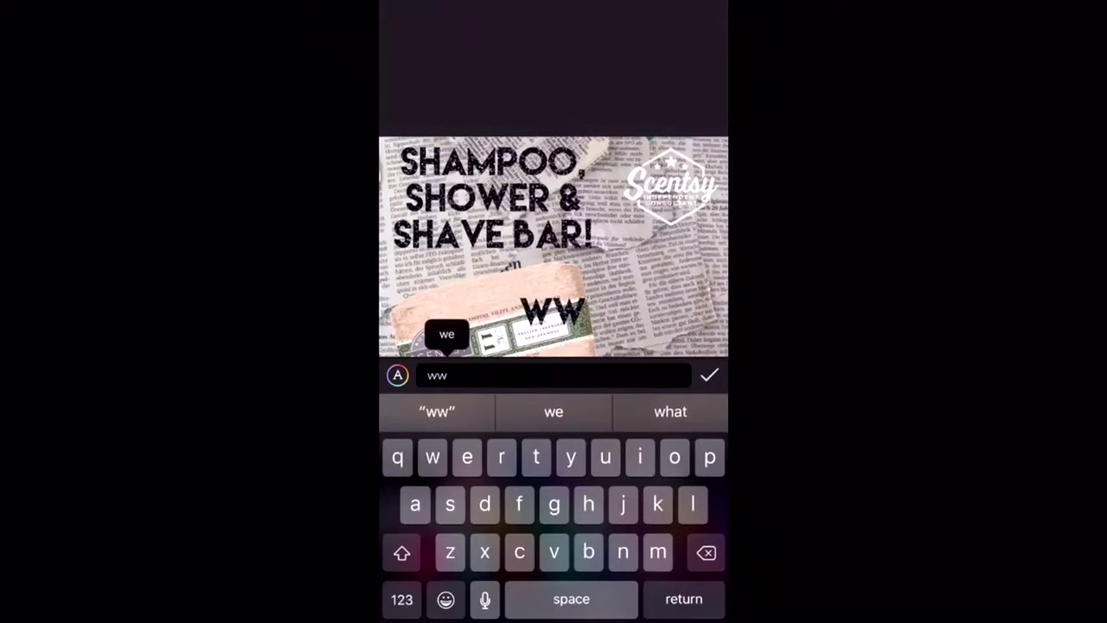
type("w")
left_click(401, 598)
type(".")
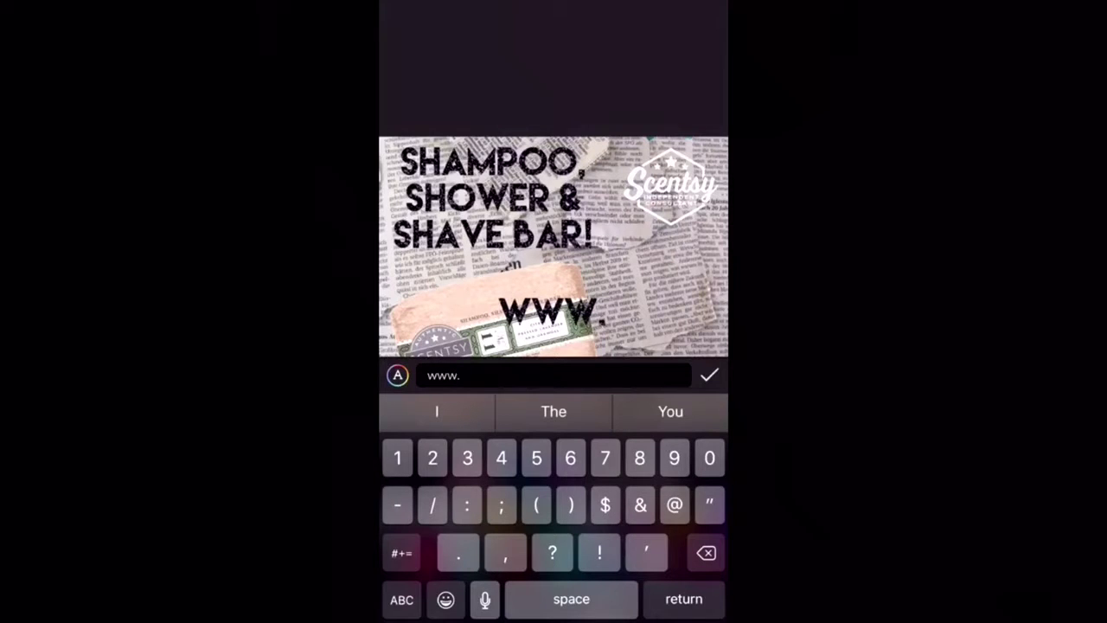
left_click(401, 599)
type("scent")
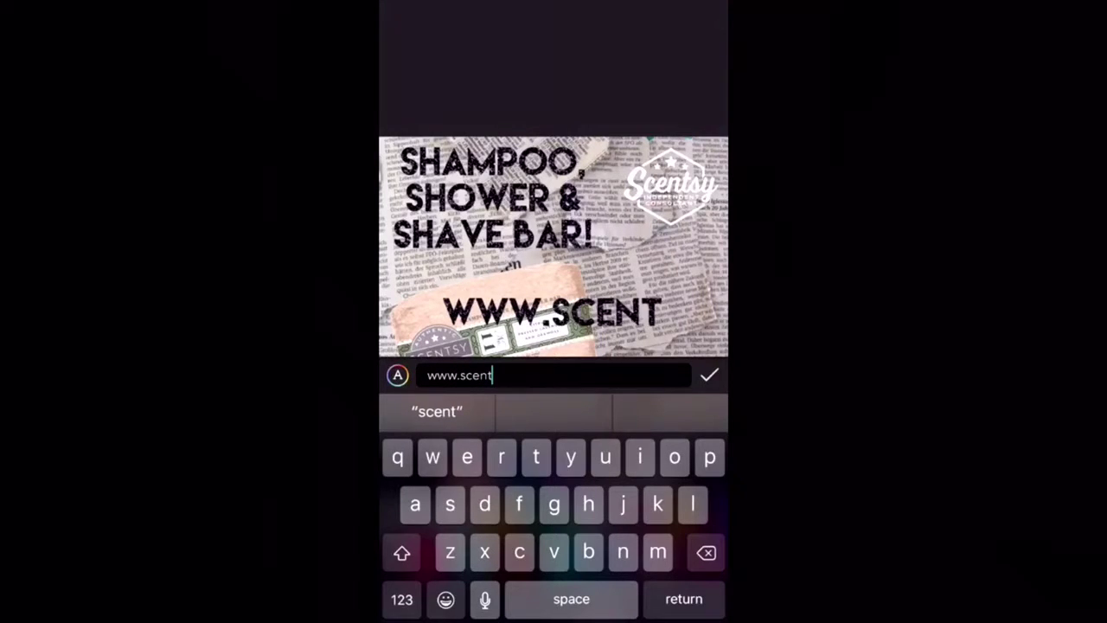
type("have")
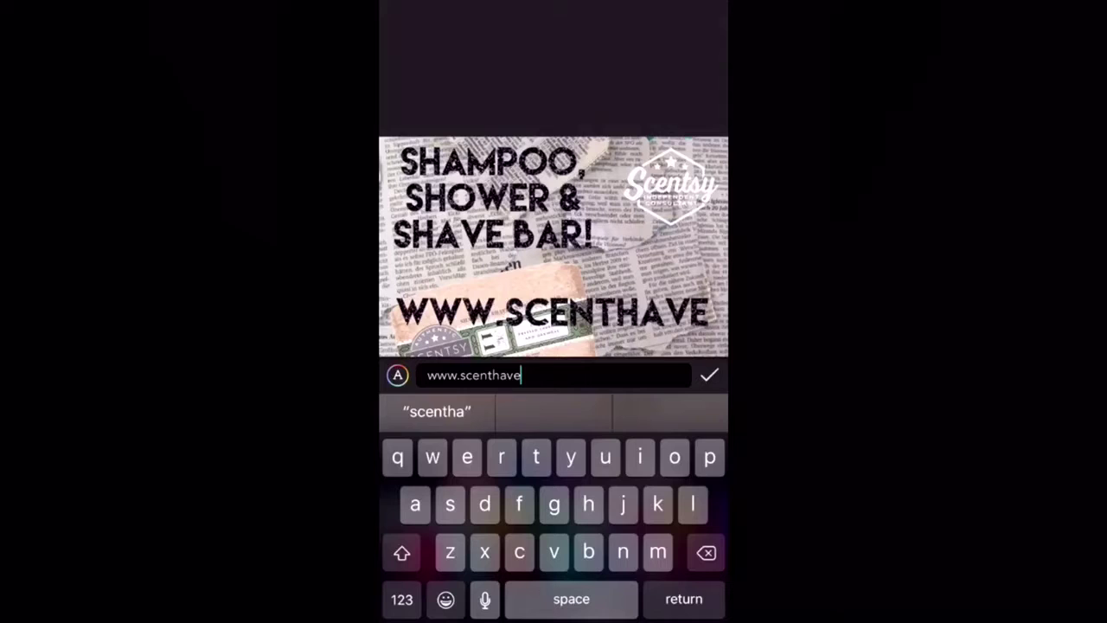
type("n")
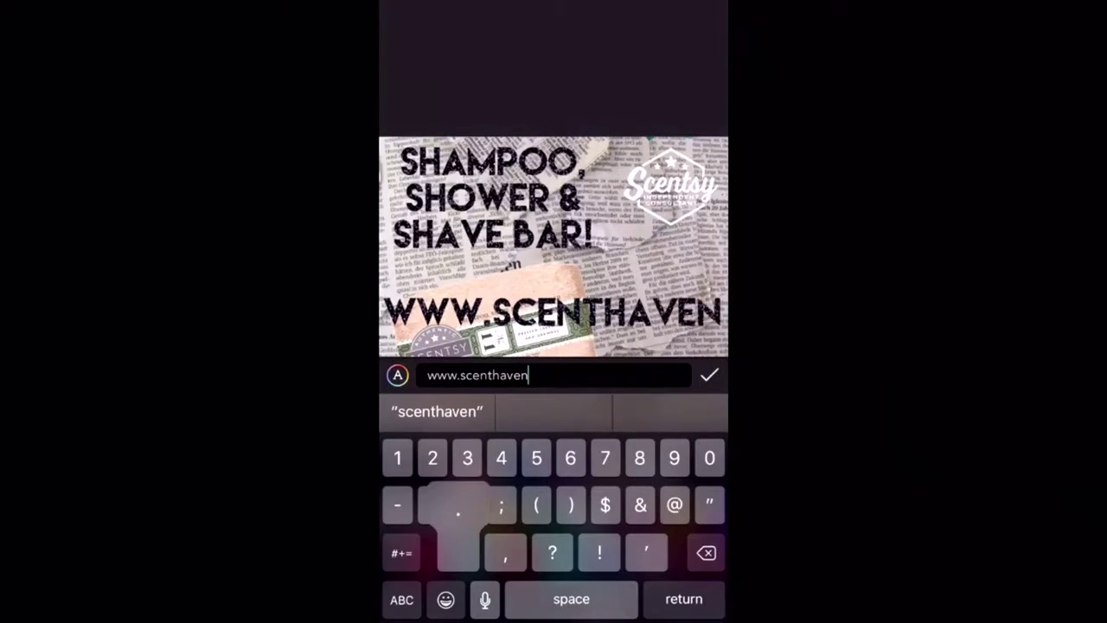
type(".com")
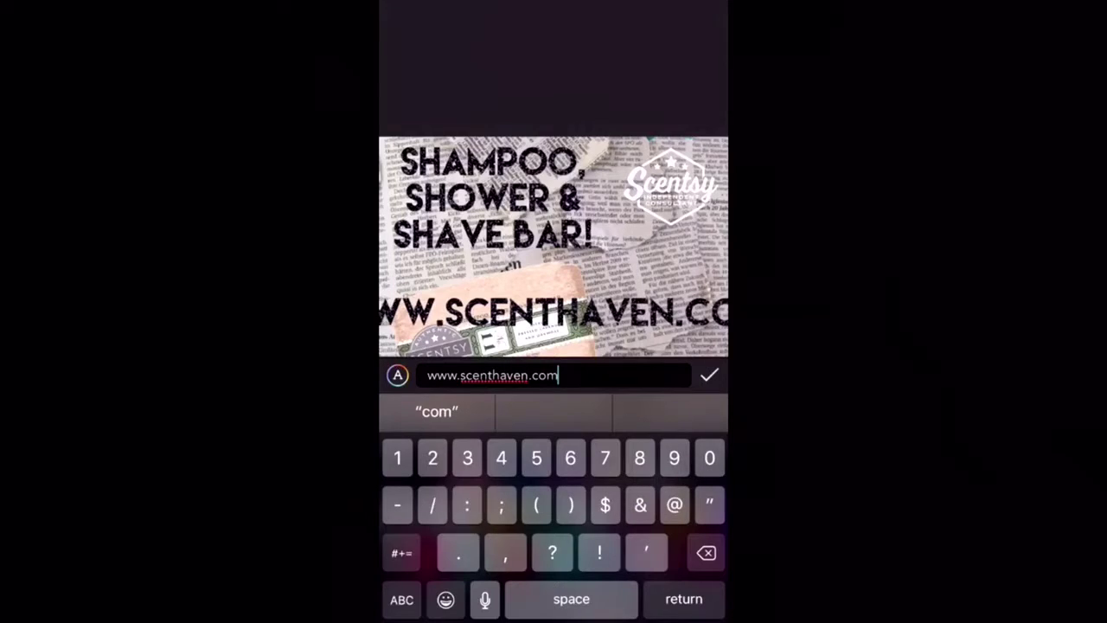
type(".au")
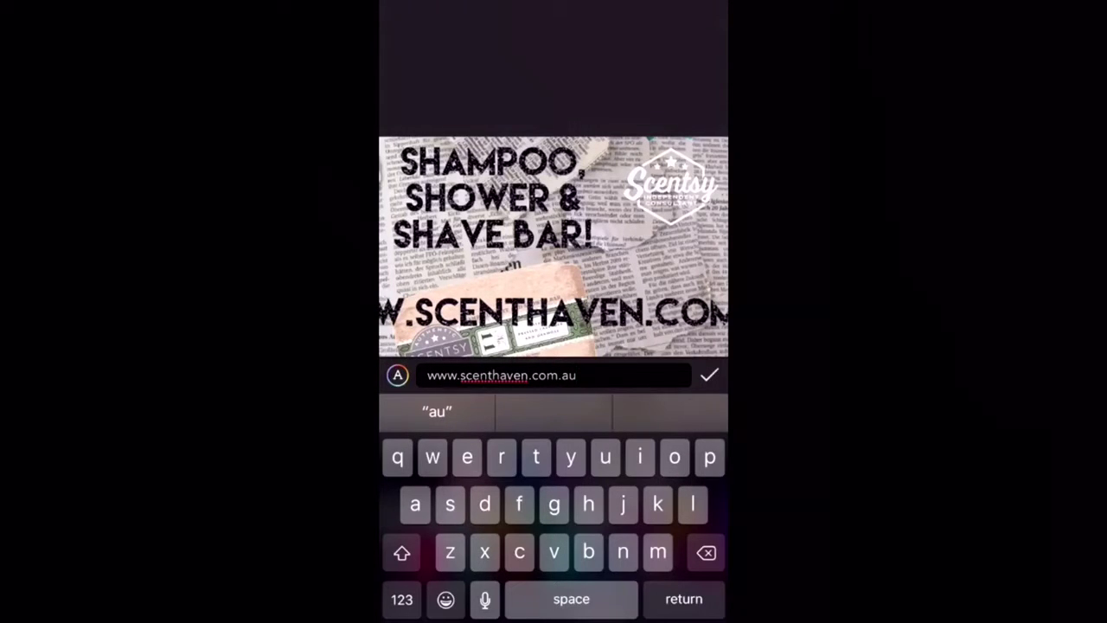
Step: Shrink the web address caption and place it along the flyer's bottom
left_click(709, 375)
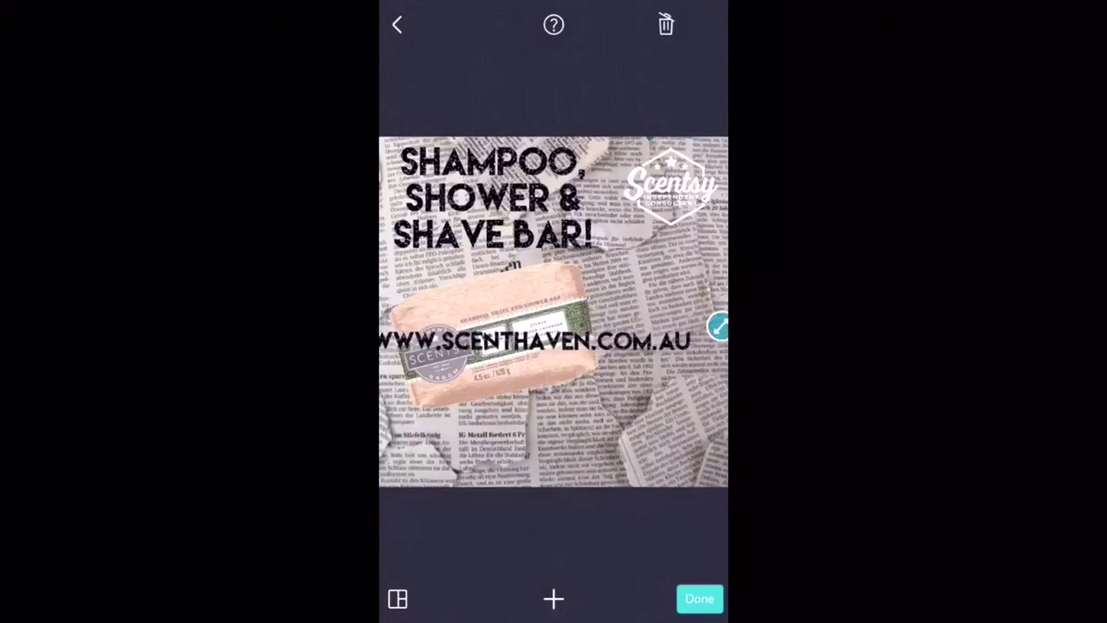
mouse_move(532, 334)
left_mouse_down()
mouse_move(562, 450)
mouse_move(536, 450)
mouse_move(553, 466)
left_mouse_up()
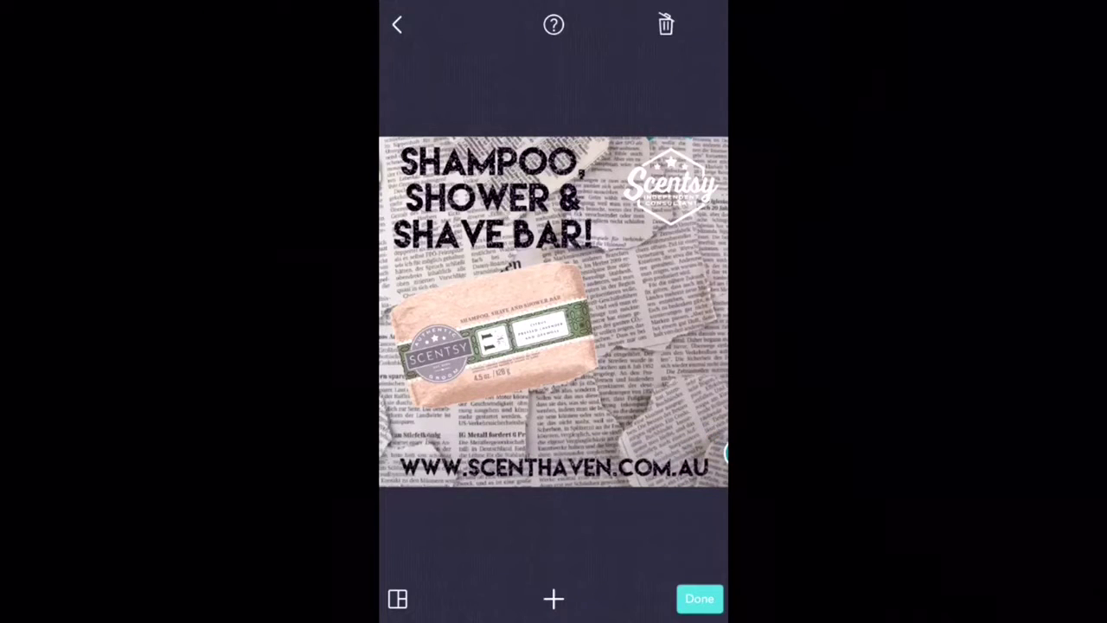
mouse_move(492, 333)
left_mouse_down()
mouse_move(501, 372)
mouse_move(505, 363)
left_mouse_up()
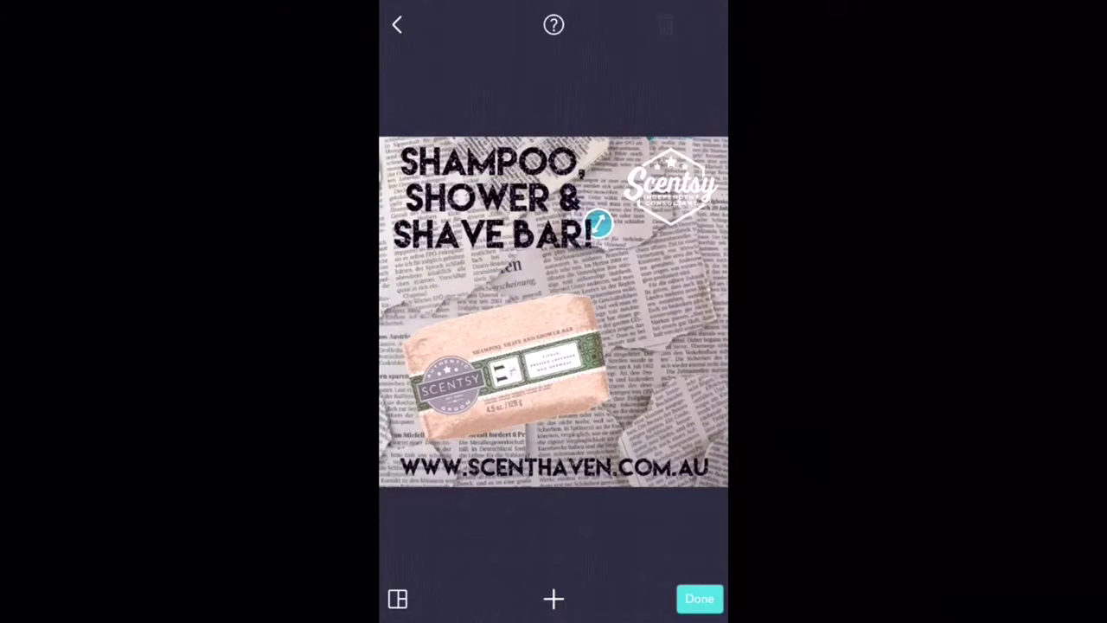
Step: Make the title slightly smaller, then shrink the soap bar image and shift it right
mouse_move(596, 229)
left_mouse_down()
mouse_move(600, 156)
mouse_move(625, 145)
left_mouse_up()
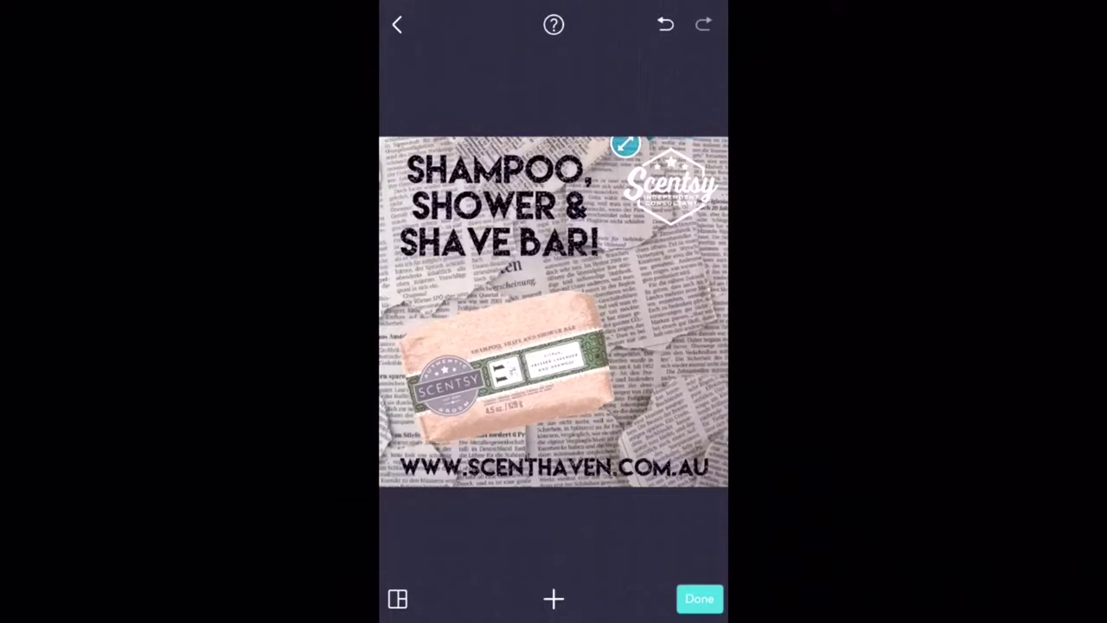
left_click(497, 205)
mouse_move(597, 224)
left_mouse_down()
mouse_move(584, 245)
mouse_move(559, 217)
mouse_move(566, 227)
left_mouse_up()
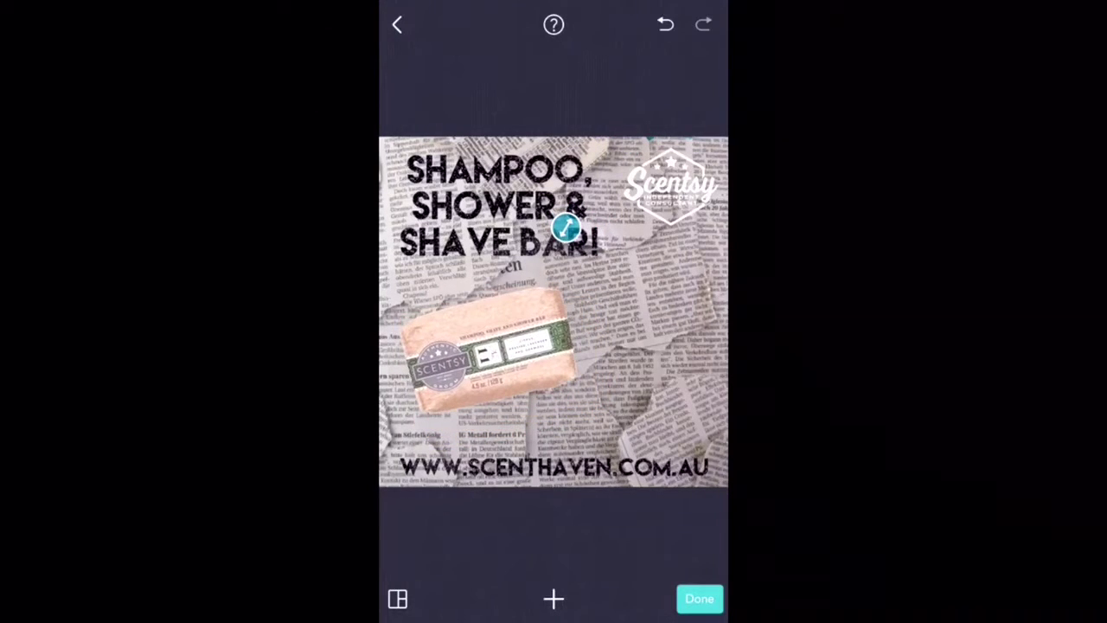
mouse_move(488, 345)
left_mouse_down()
mouse_move(547, 337)
mouse_move(547, 350)
left_mouse_up()
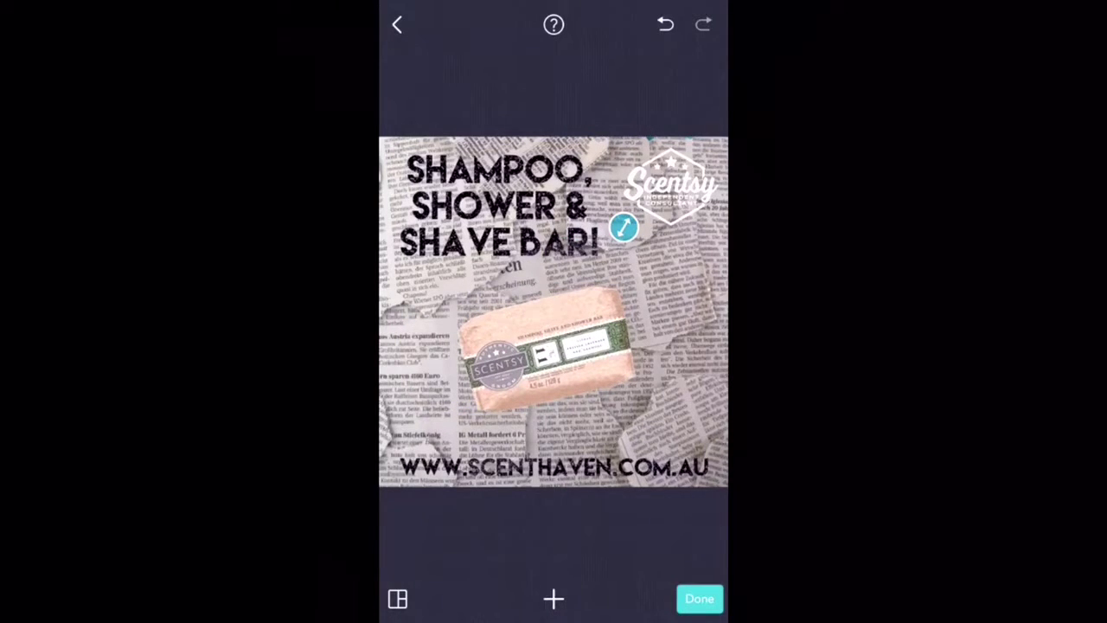
Step: Finish the collage with Done and save the flyer to the photo library
left_click(699, 598)
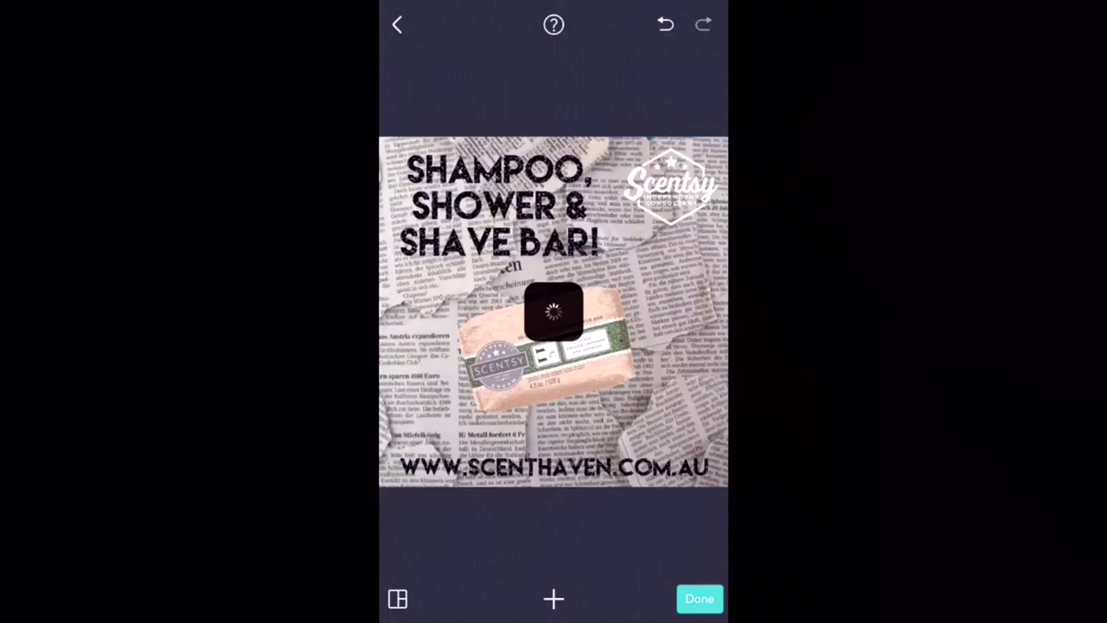
left_click(554, 411)
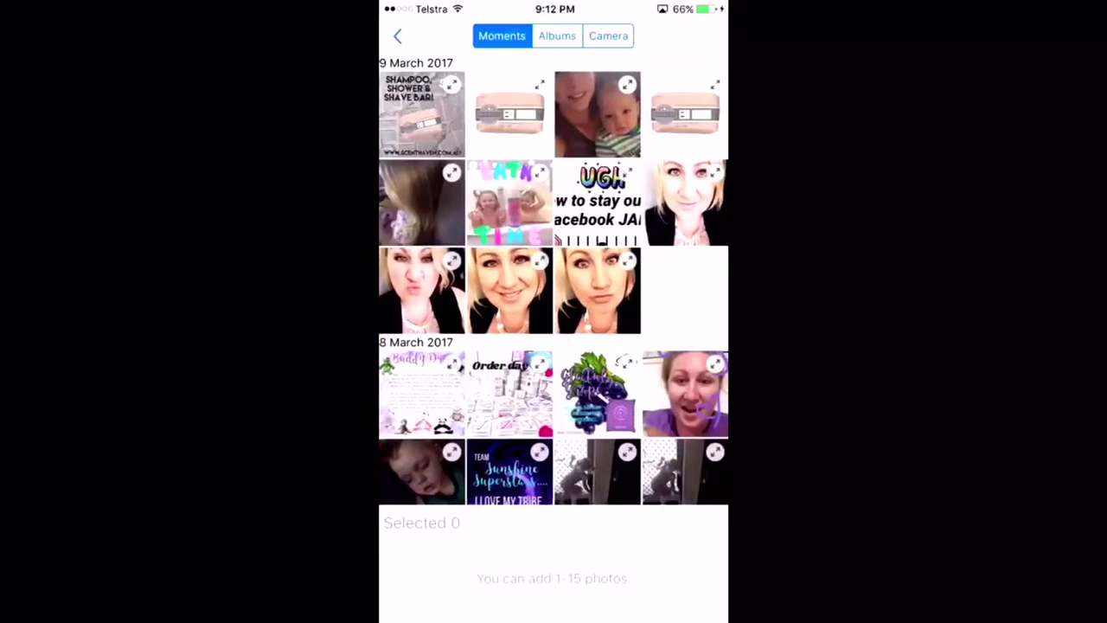
Step: Open the saved Shampoo flyer in PhotoGrid, then try and remove a red lips sticker
left_click(421, 114)
left_click(702, 36)
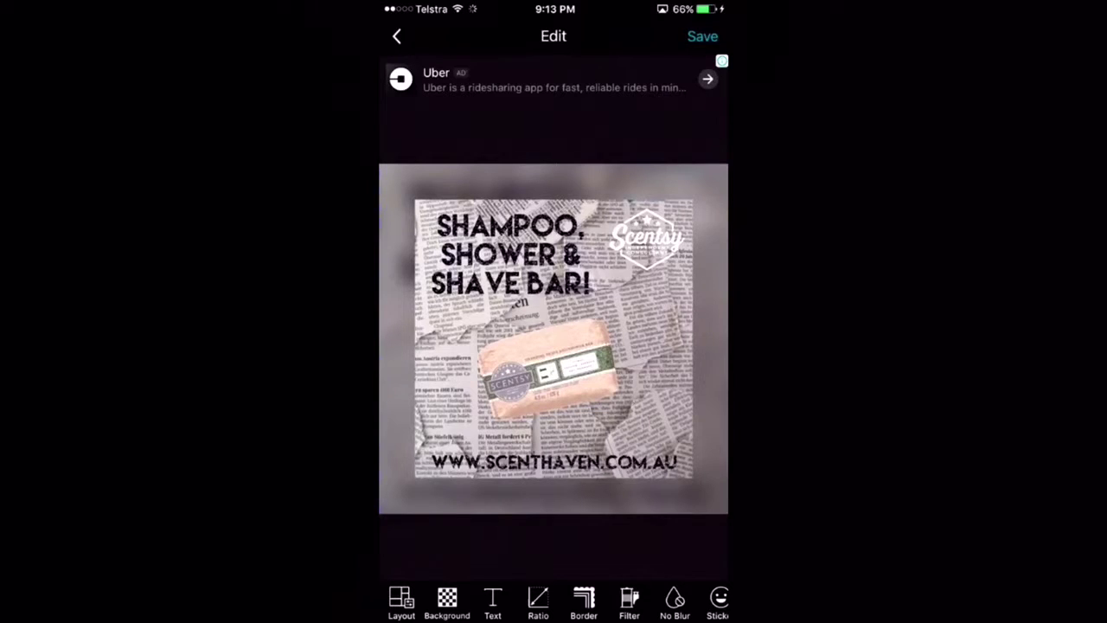
left_click(717, 599)
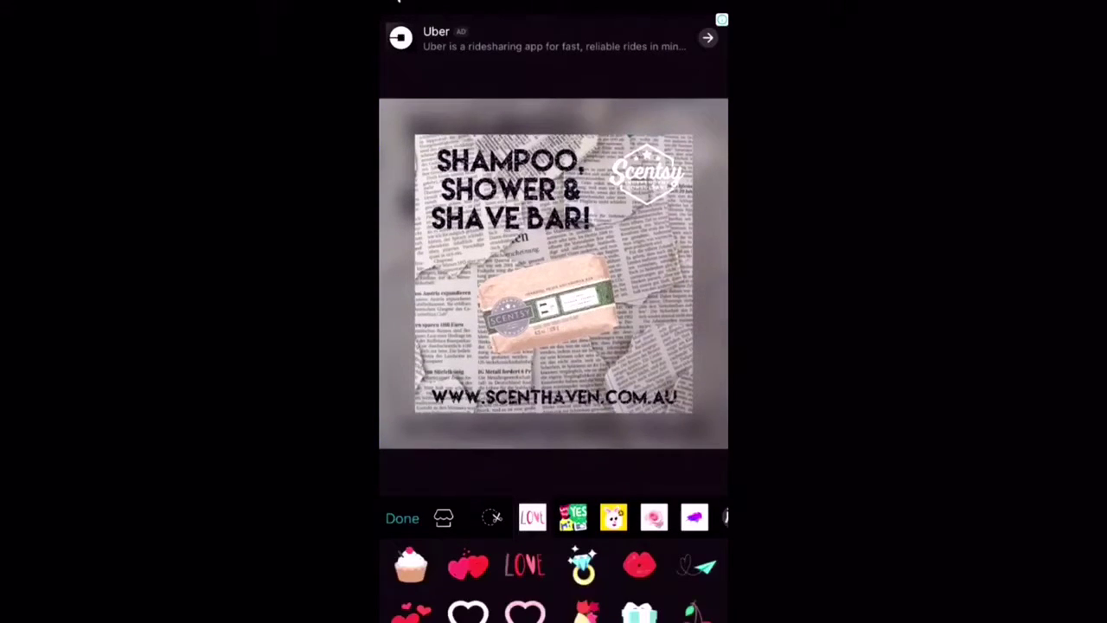
left_click(639, 525)
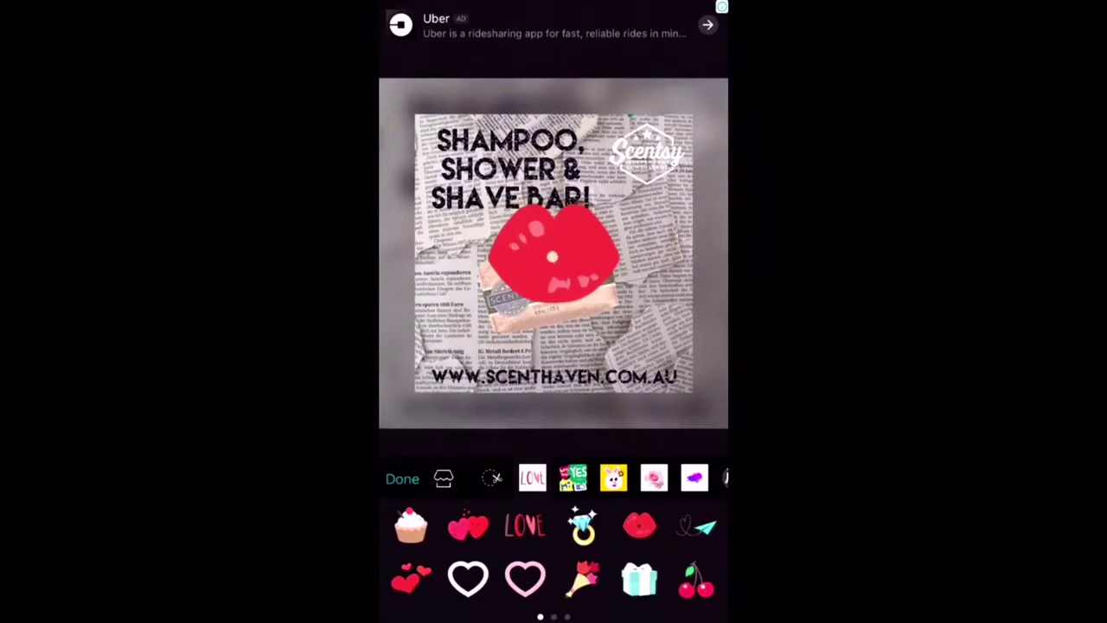
left_click_drag(619, 389, 597, 358)
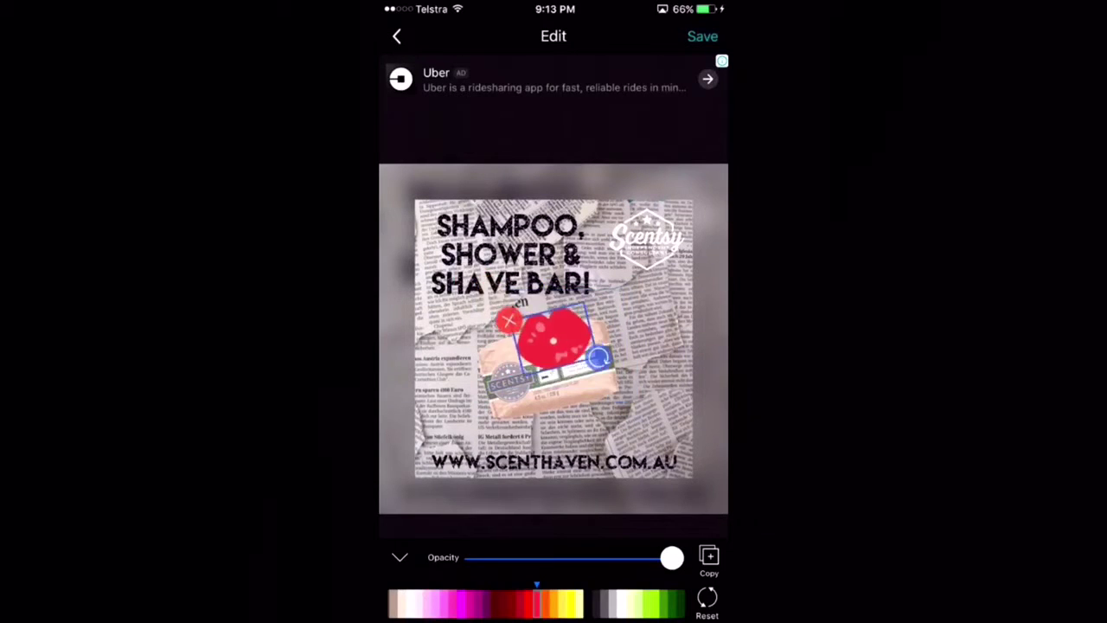
left_click_drag(548, 330, 688, 327)
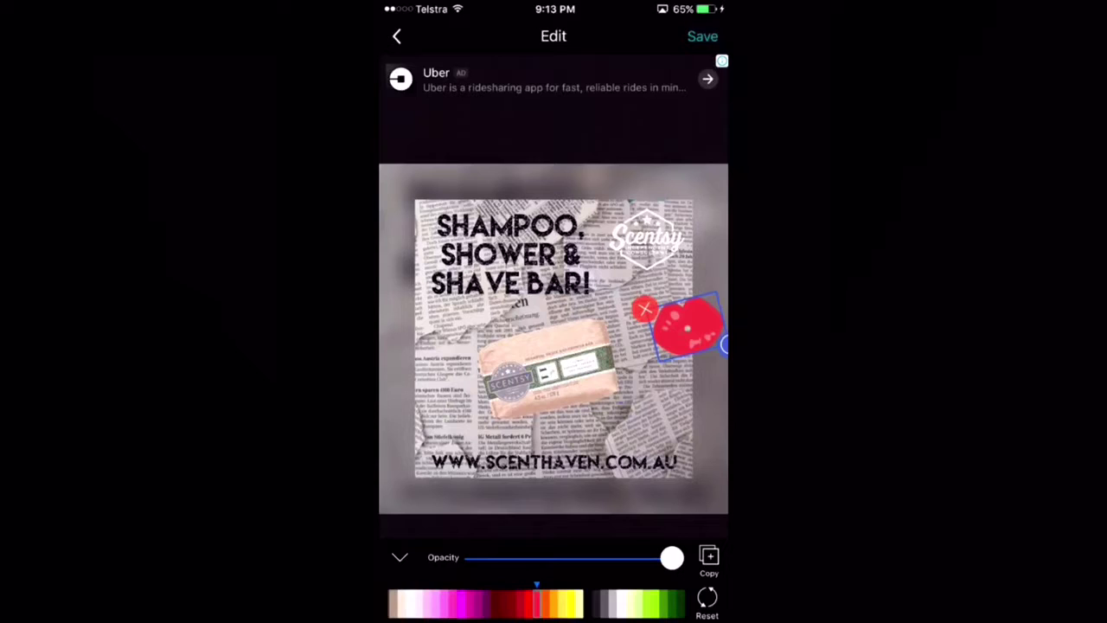
left_click_drag(725, 344, 702, 378)
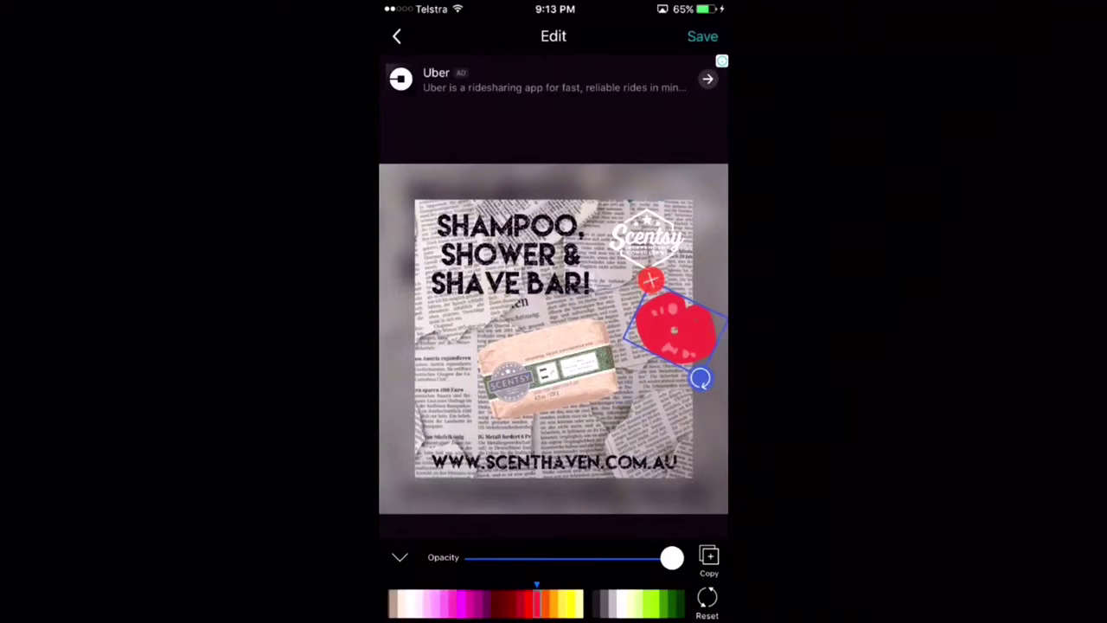
left_click(650, 280)
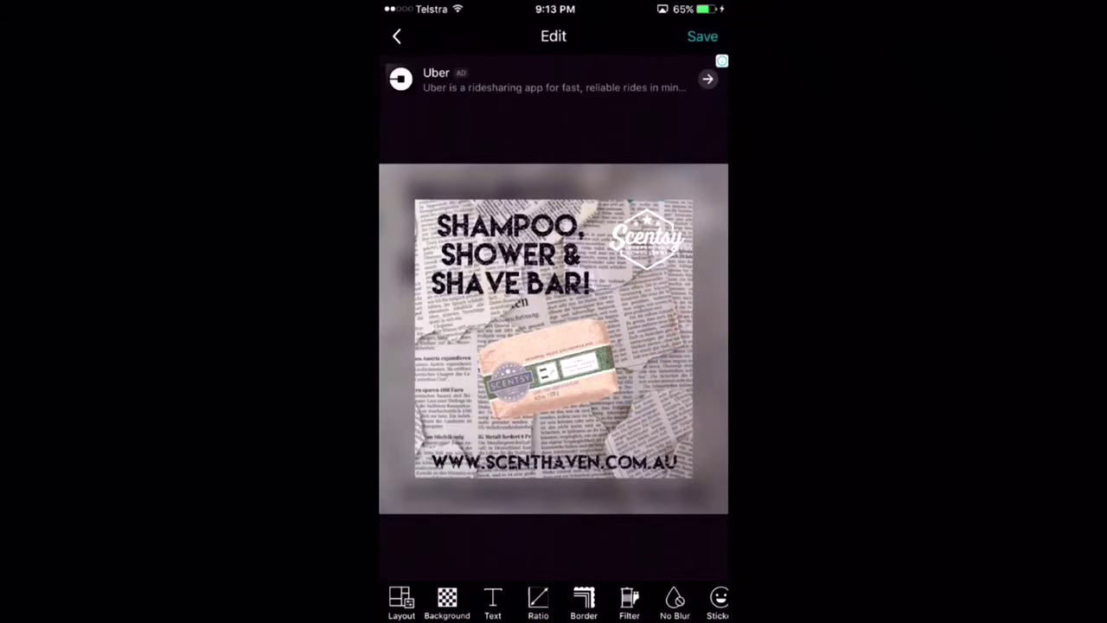
Step: Add a yellow paint-splash sticker at the right edge and make the photo fill the square frame
left_click(718, 597)
mouse_move(674, 553)
left_mouse_down()
mouse_move(433, 553)
mouse_move(674, 553)
left_mouse_up()
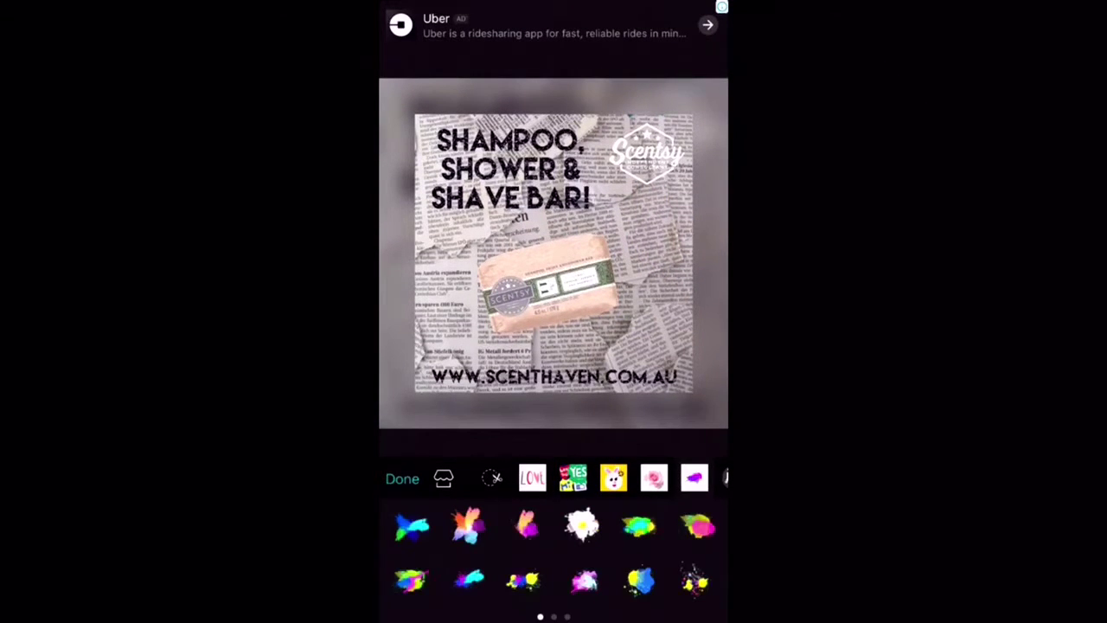
left_click(521, 579)
left_click(402, 478)
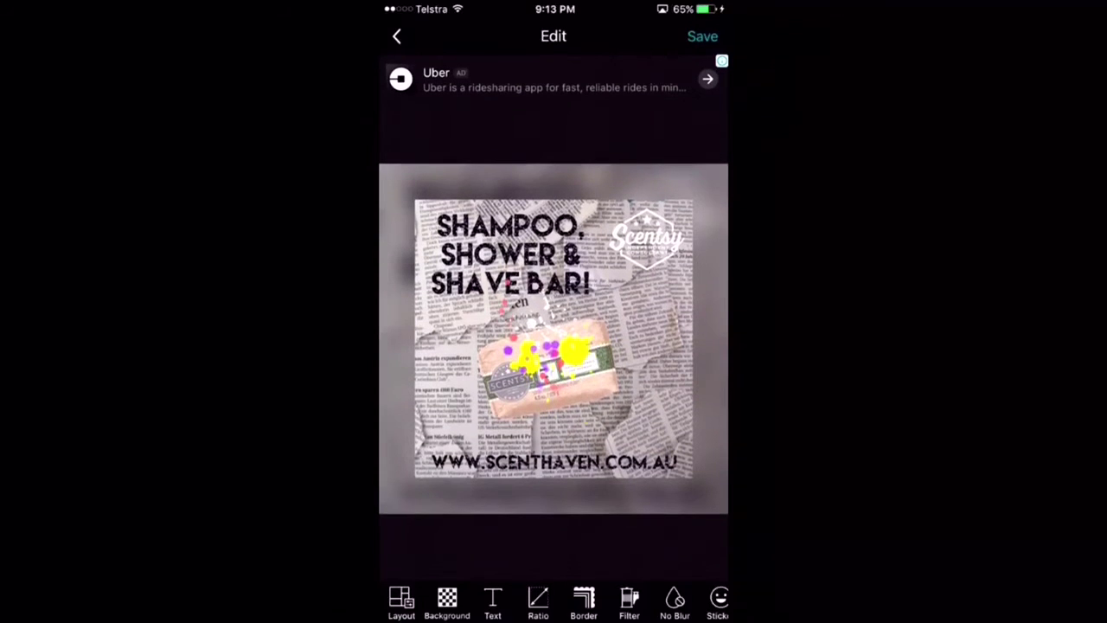
left_click_drag(550, 350, 687, 380)
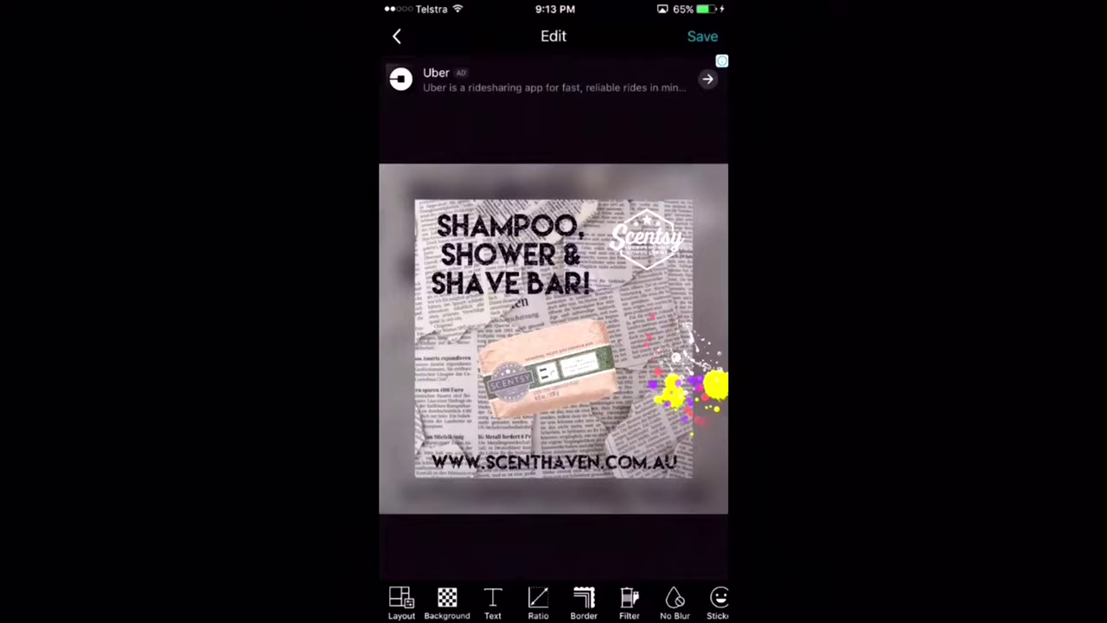
double_click(553, 337)
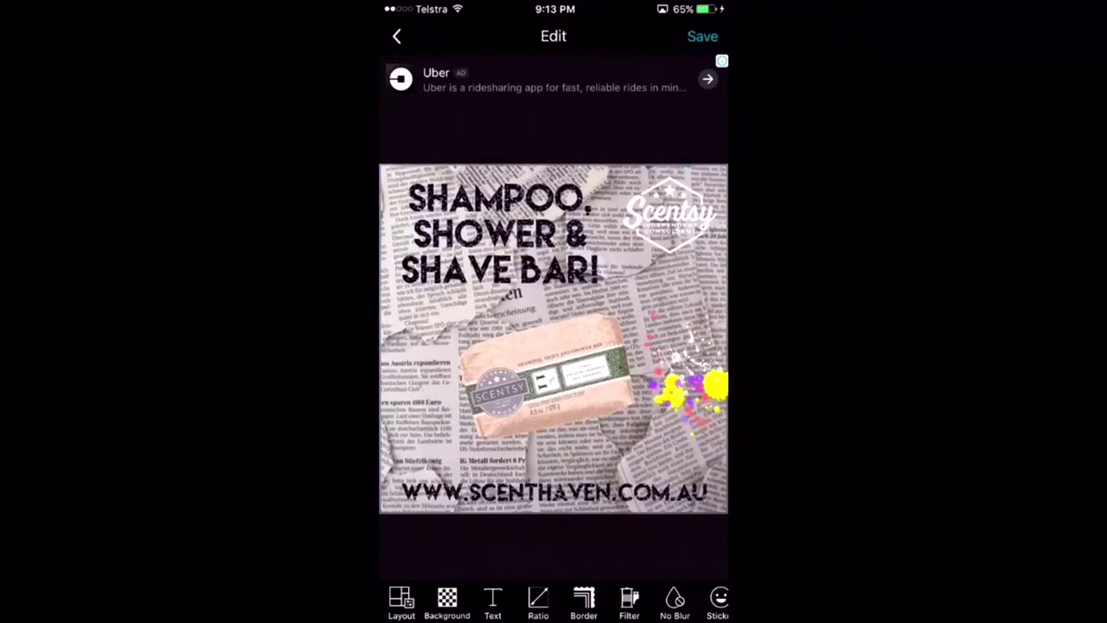
Step: Try the widest canvas ratio with the flyer slid left, then leave PhotoGrid for the home screen
left_click(538, 603)
left_click(567, 551)
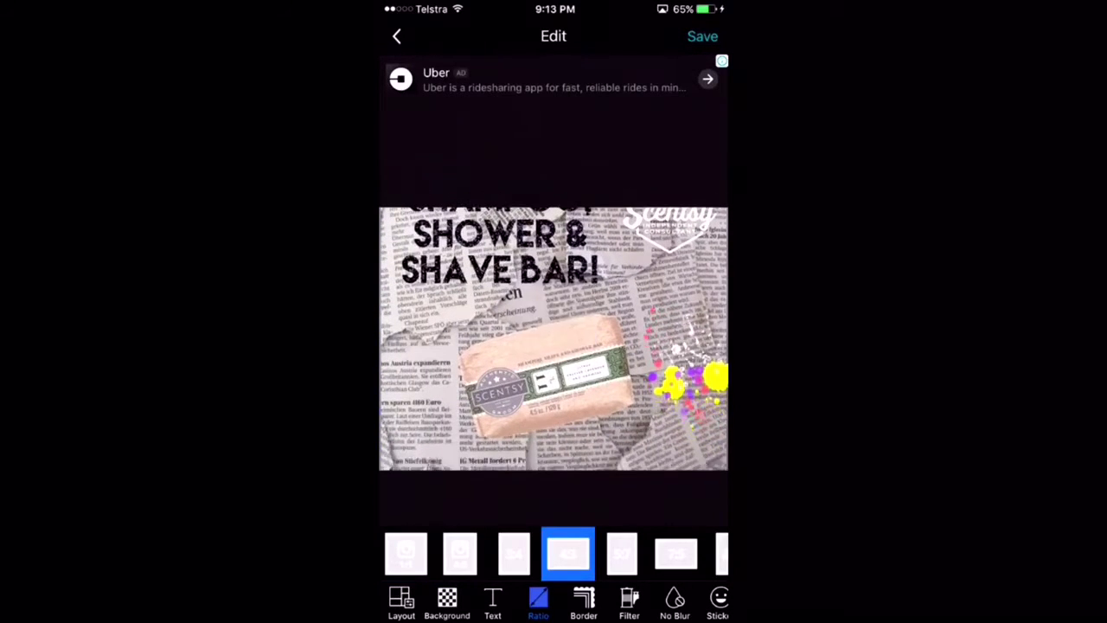
left_click_drag(657, 553, 432, 554)
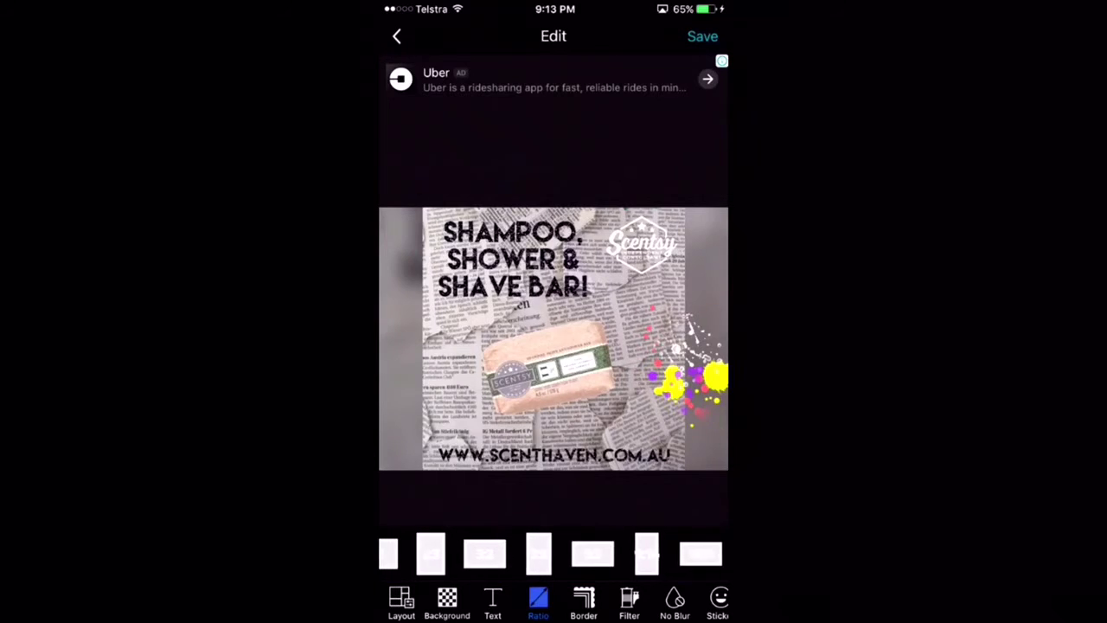
left_click(700, 554)
left_click_drag(553, 337, 477, 338)
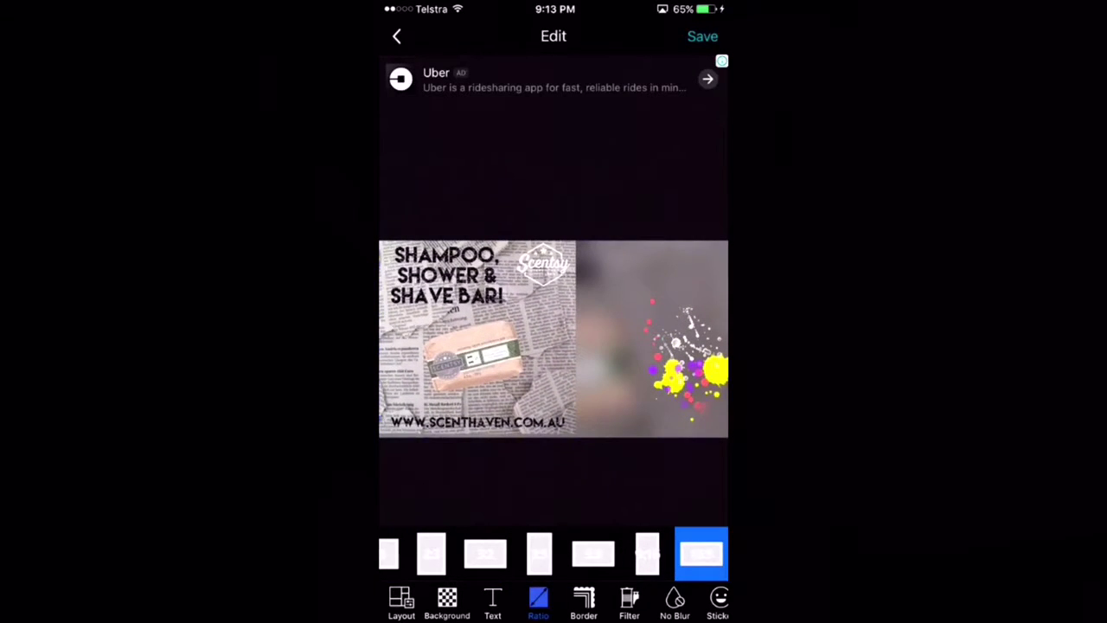
left_click(687, 359)
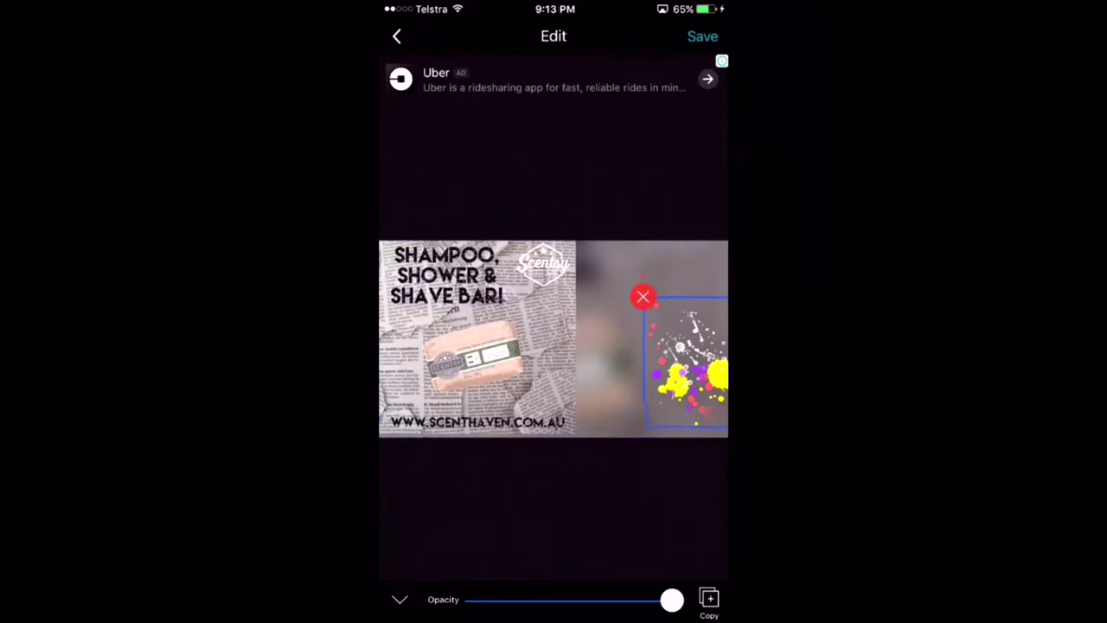
key("Home")
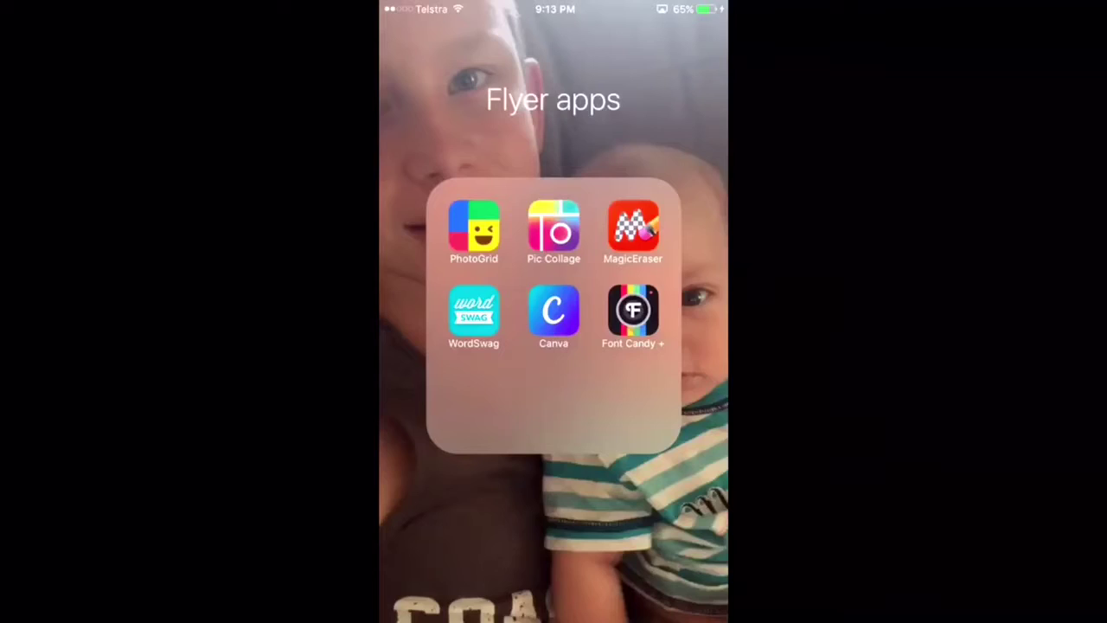
Step: Launch Canva and start replacing the LOVE LIFE template's background photo
left_click(554, 309)
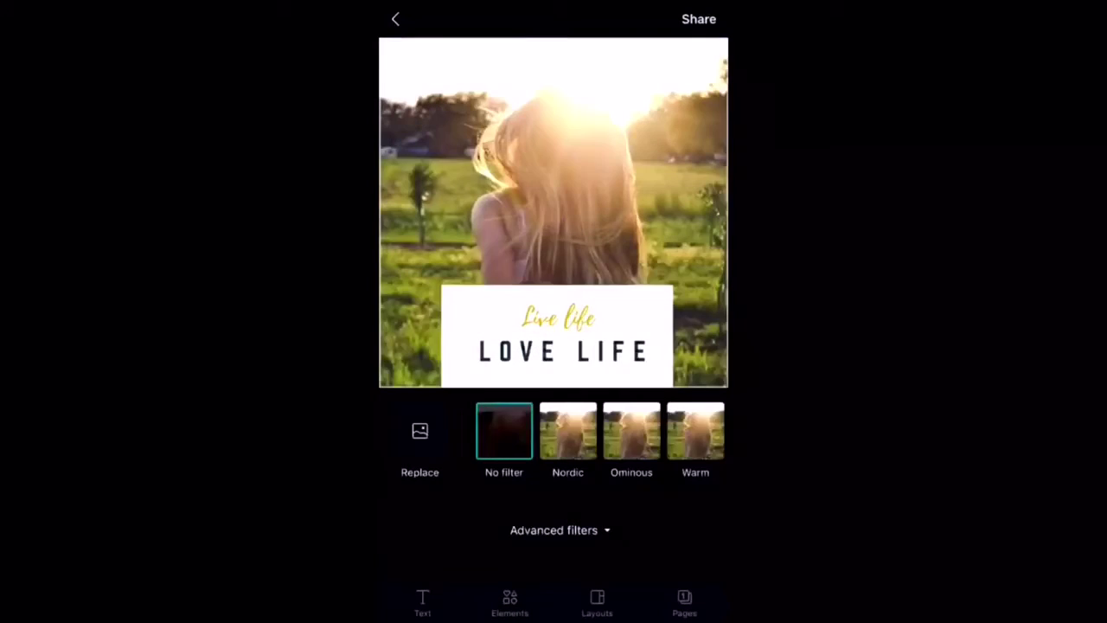
left_click(419, 430)
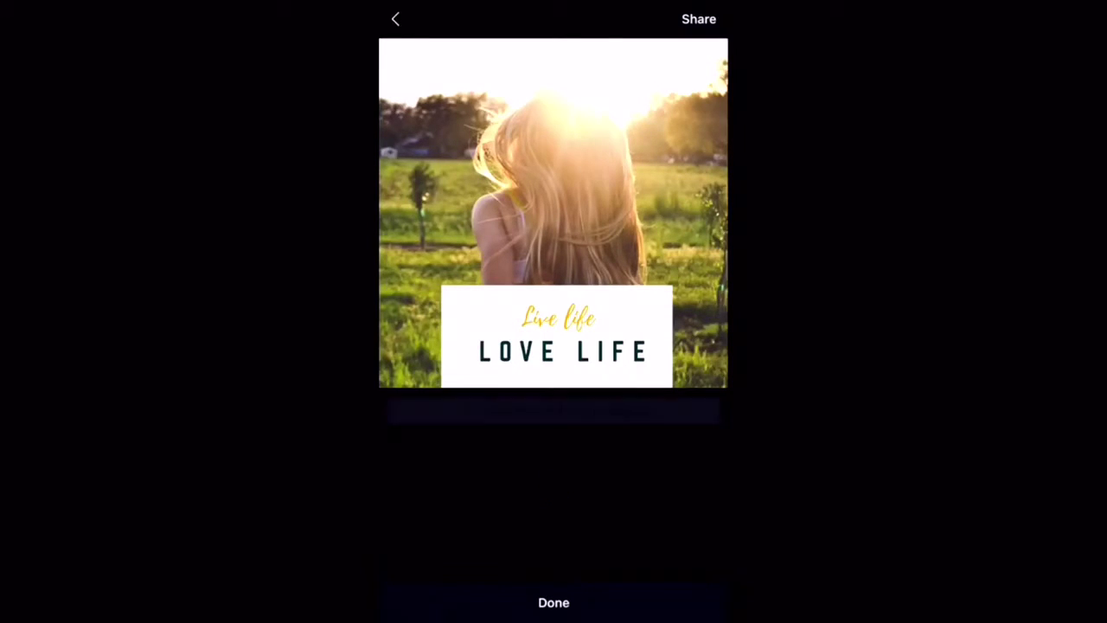
Step: Switch from Canva to Font Candy and start over with the shampoo flyer photo
key("super")
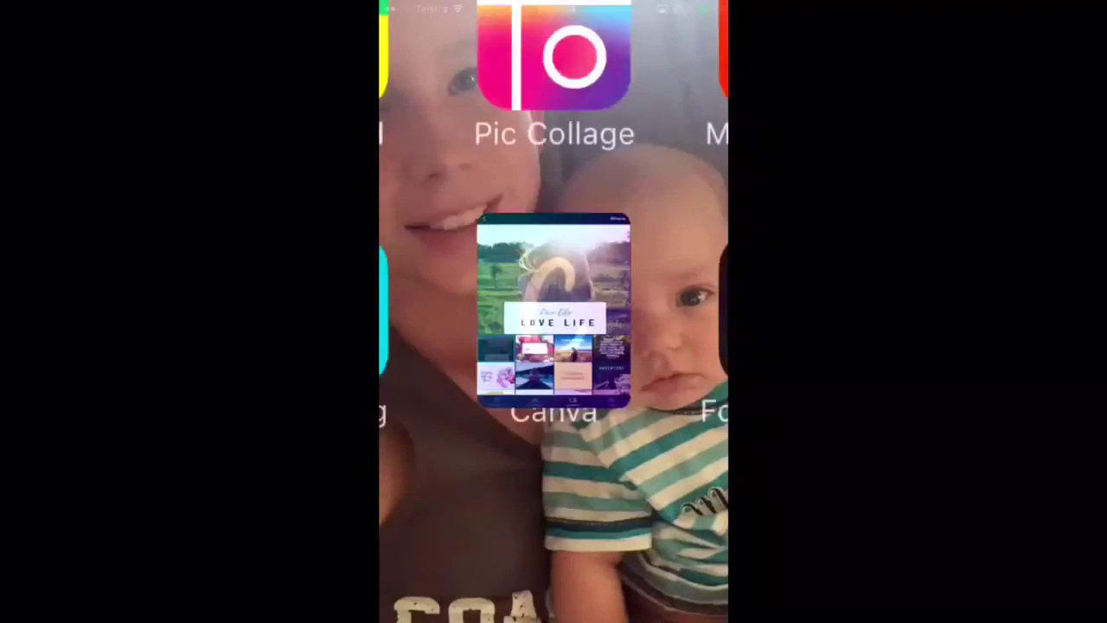
left_click(633, 310)
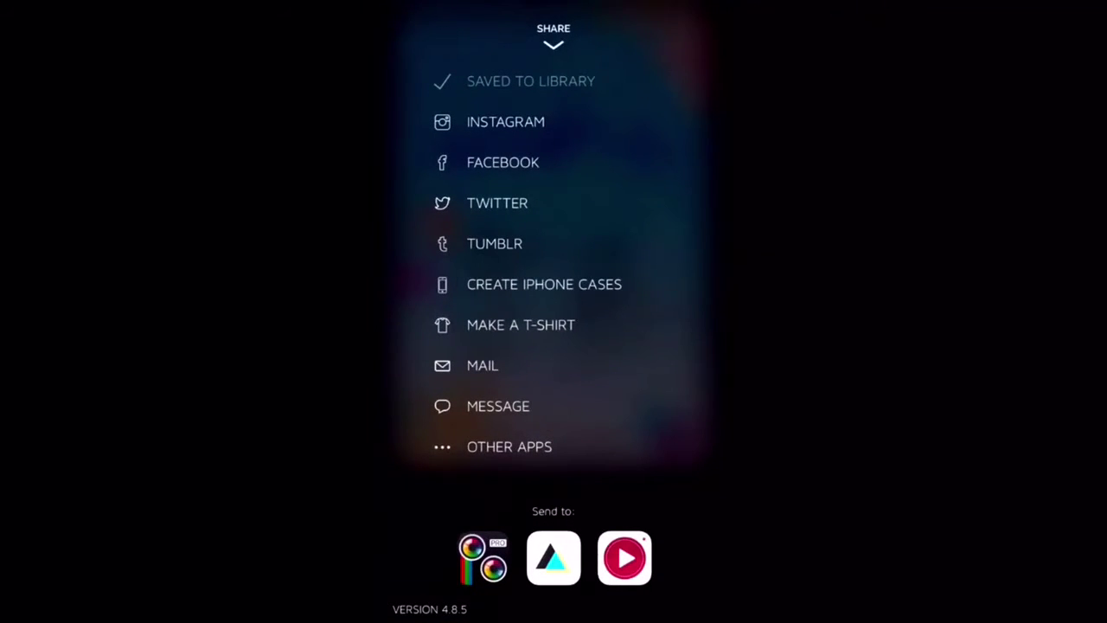
left_click(554, 44)
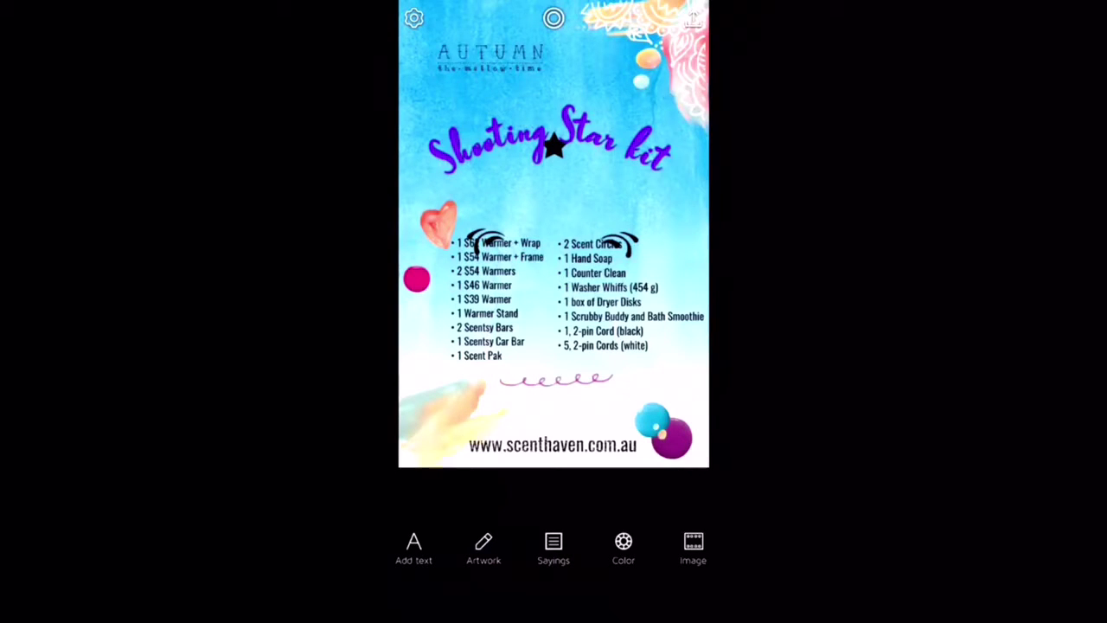
left_click(413, 17)
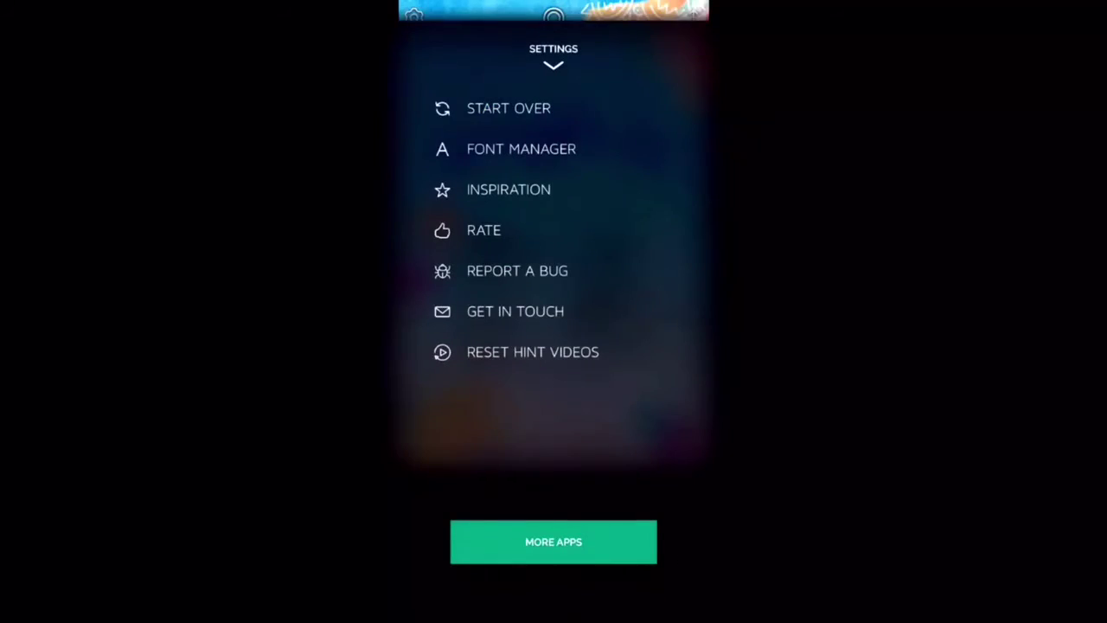
left_click(507, 89)
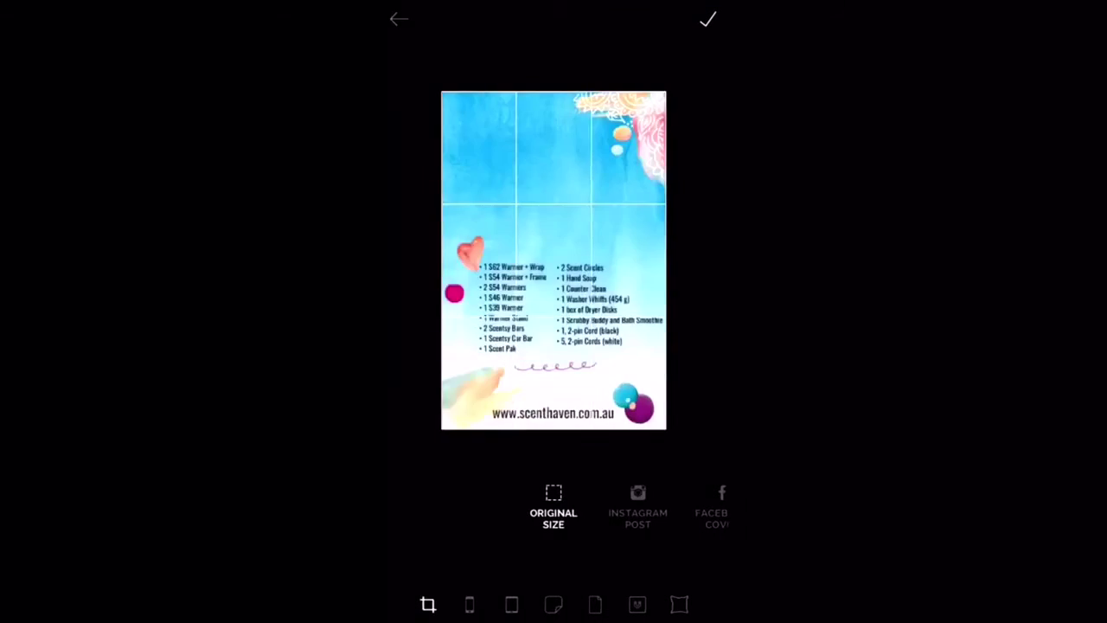
left_click(399, 19)
left_click(437, 113)
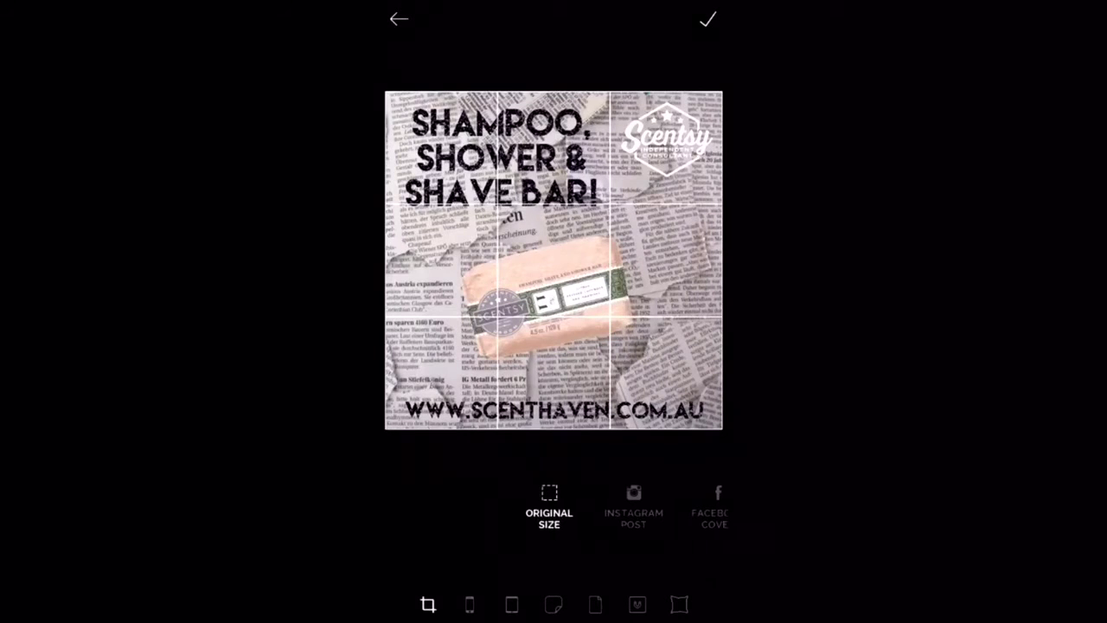
Step: Try the Twitter Post crop, then crop the flyer to iPhone Wallpaper and apply
left_click(637, 506)
left_click(718, 506)
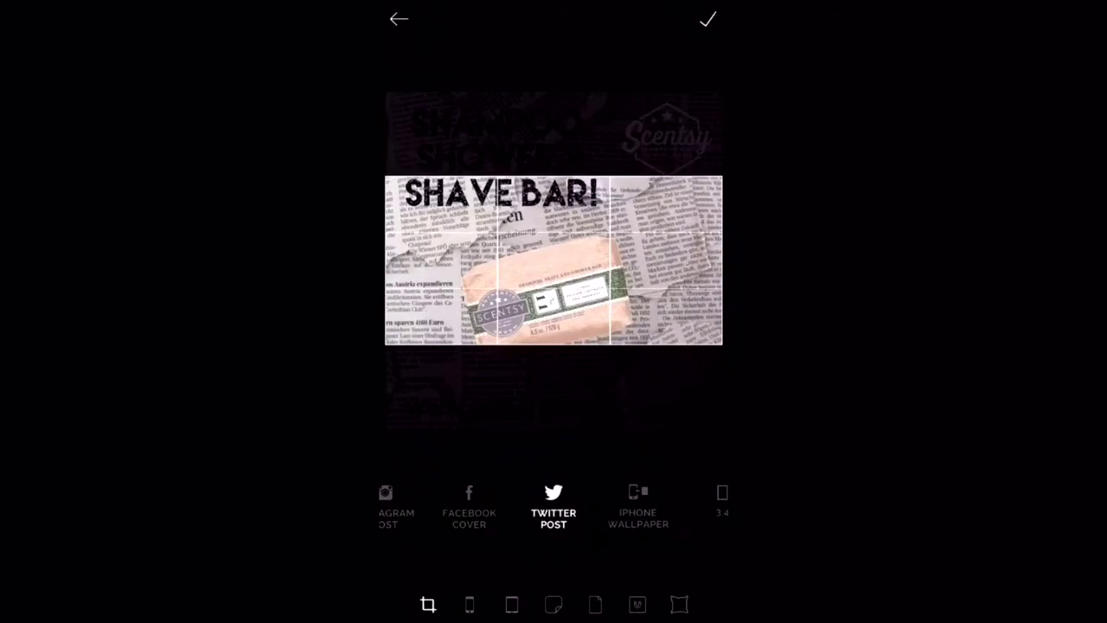
left_click_drag(553, 303, 554, 218)
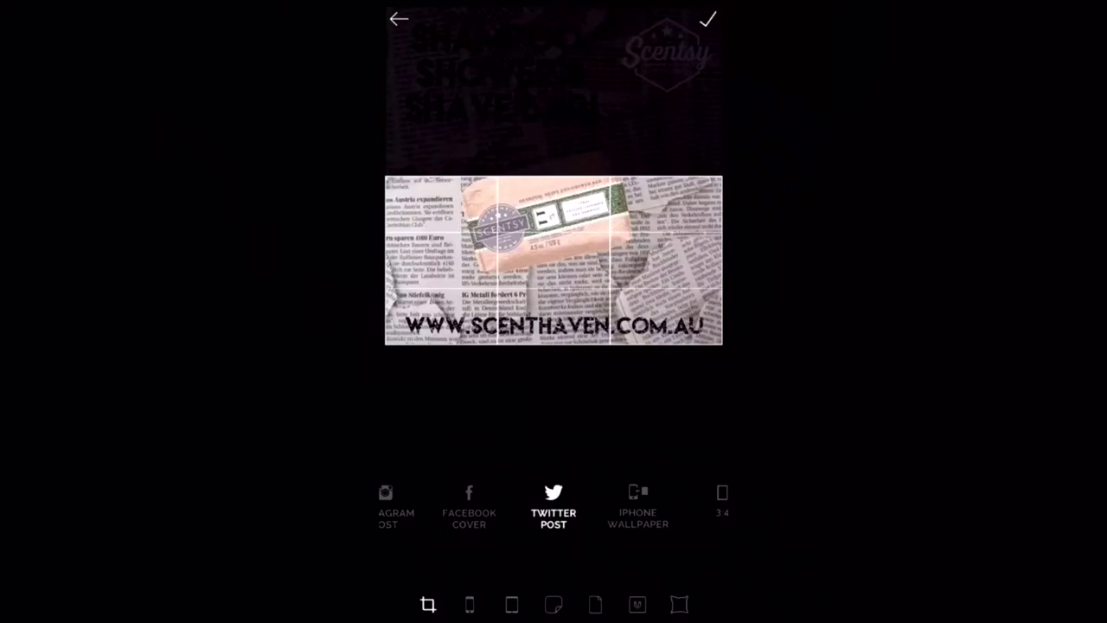
left_click(638, 502)
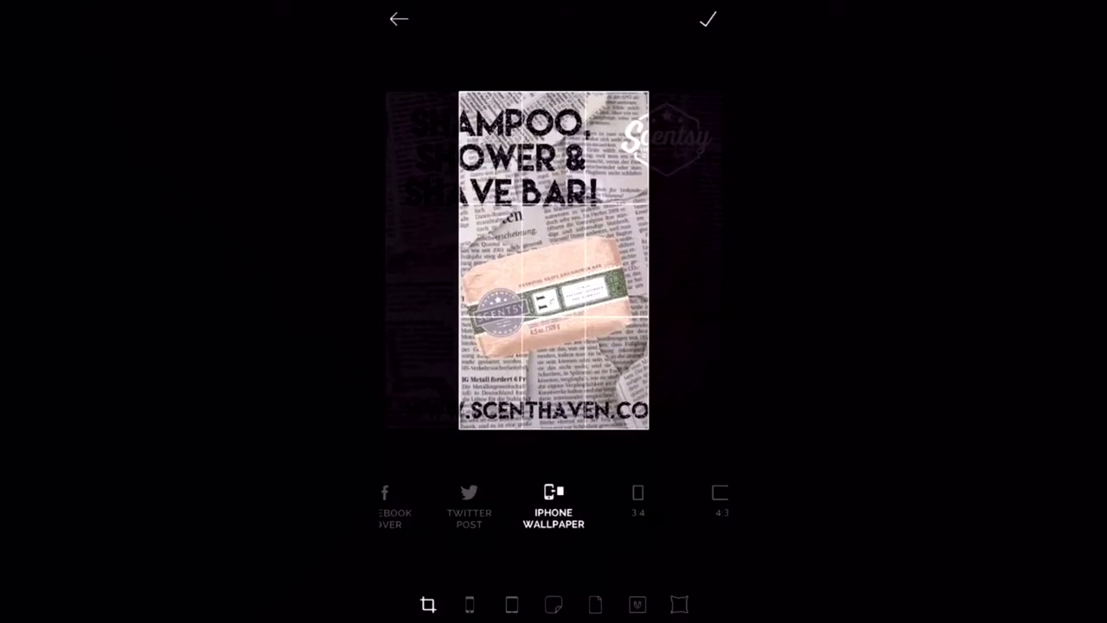
left_click(707, 19)
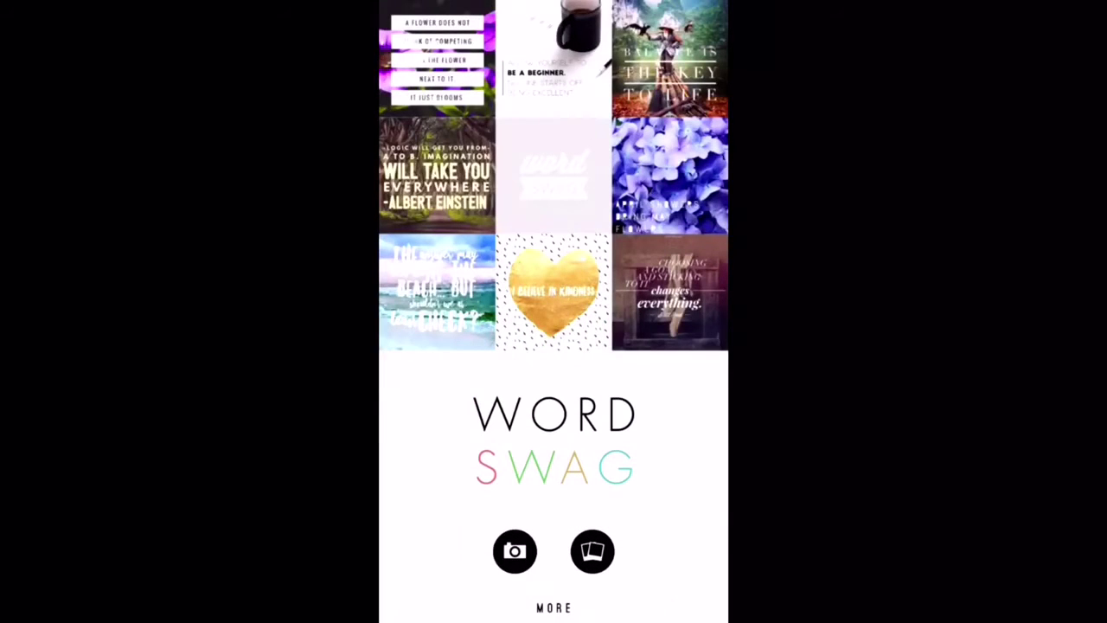
Step: Start a new WordSwag design with the typewriter photo as background, skipping the crop
left_click(593, 551)
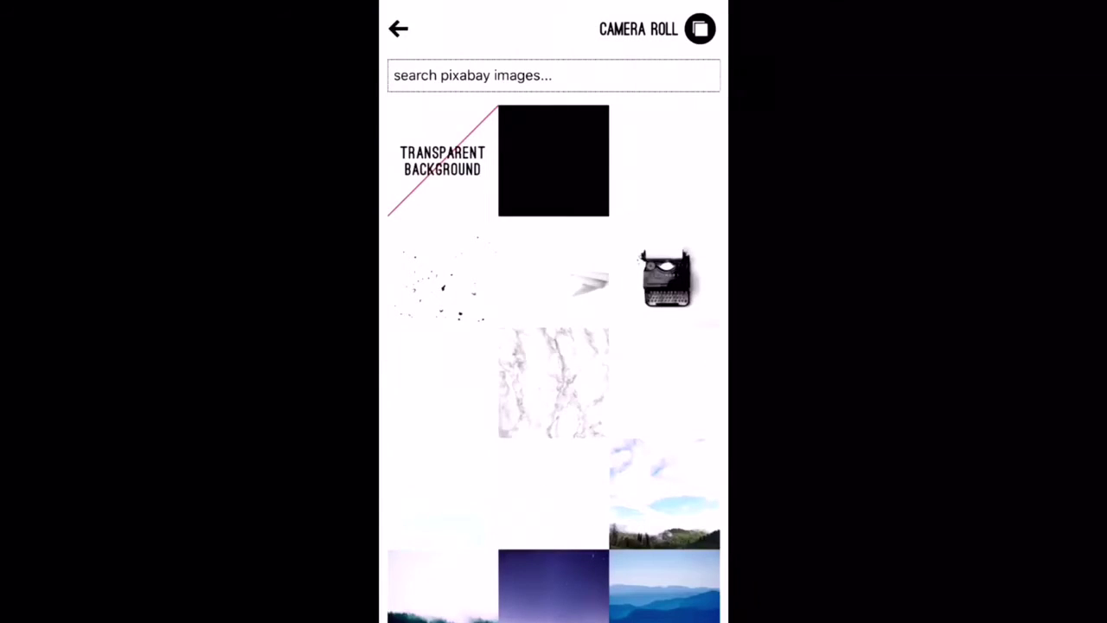
scroll(554, 363, "down", 4)
left_click(667, 117)
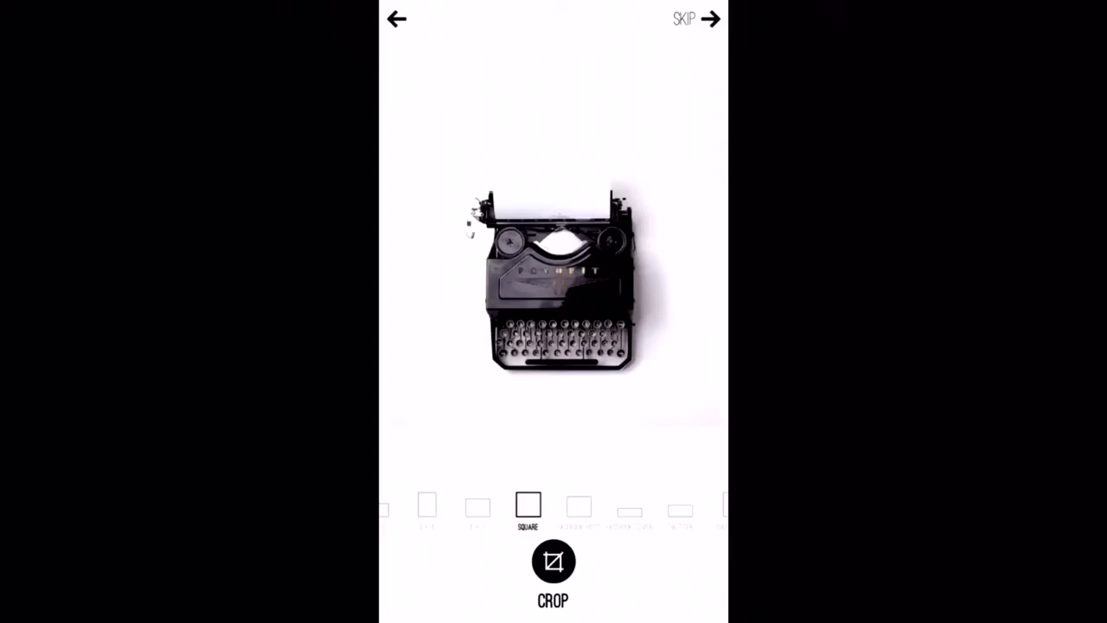
left_click(553, 562)
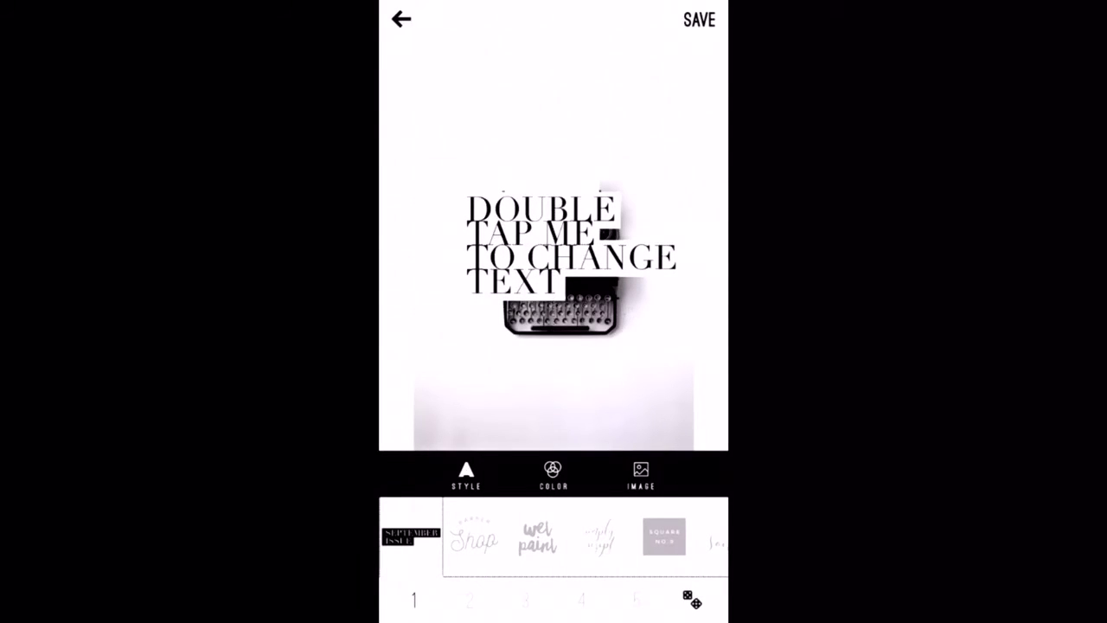
Step: Replace the placeholder caption with the user's name followed by 'loves working'
double_click(554, 242)
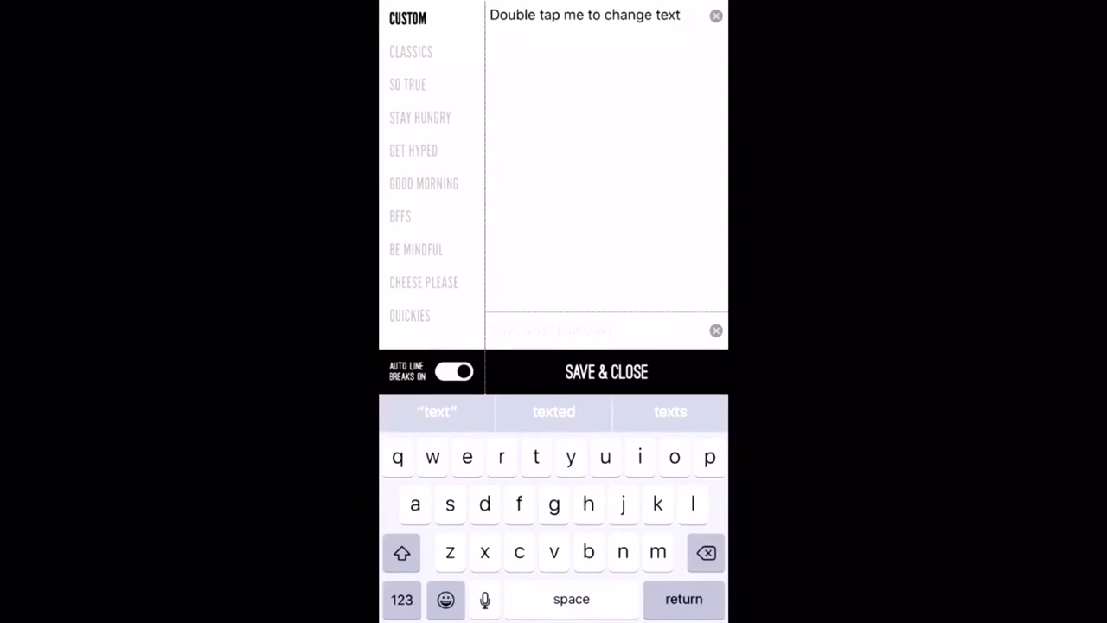
left_click(420, 116)
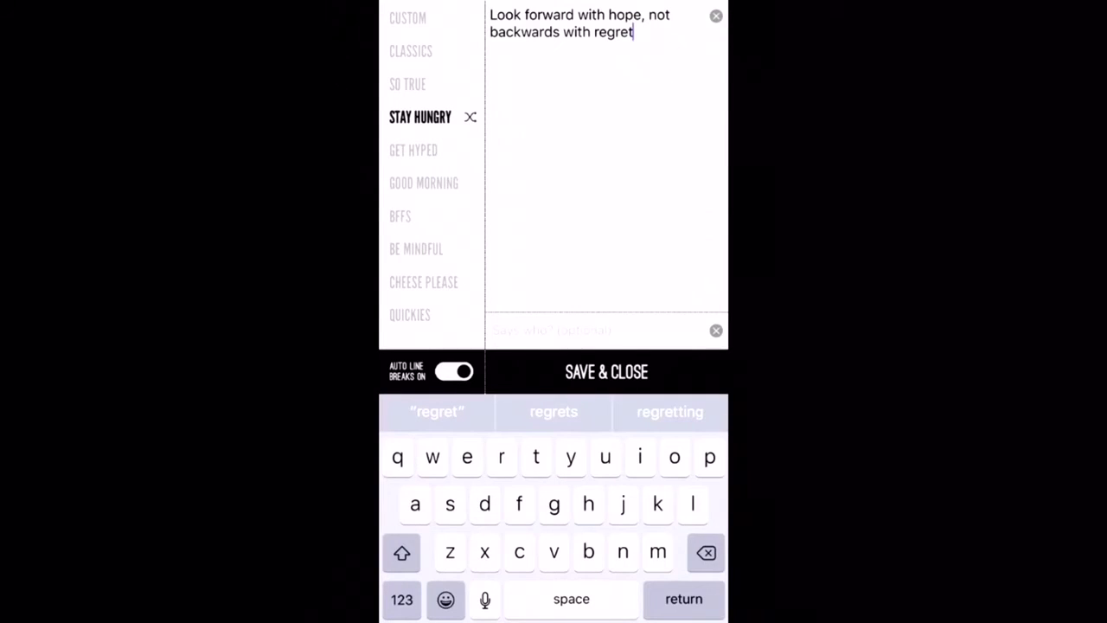
key("BackSpace")
key("BackSpace")
key("BackSpace")
key("BackSpace")
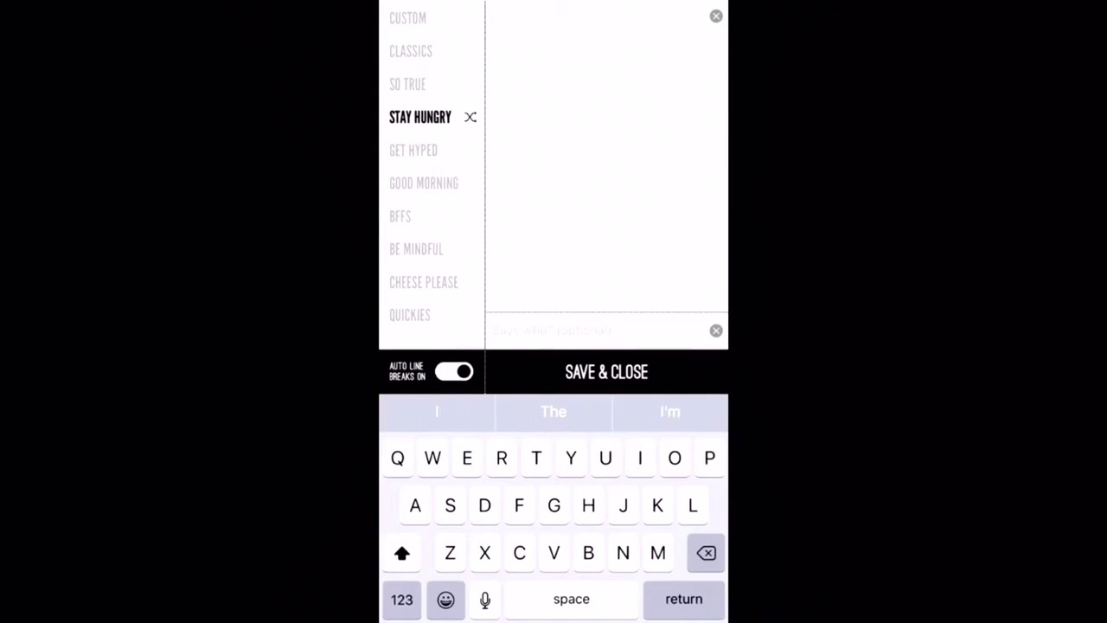
type("Pam l")
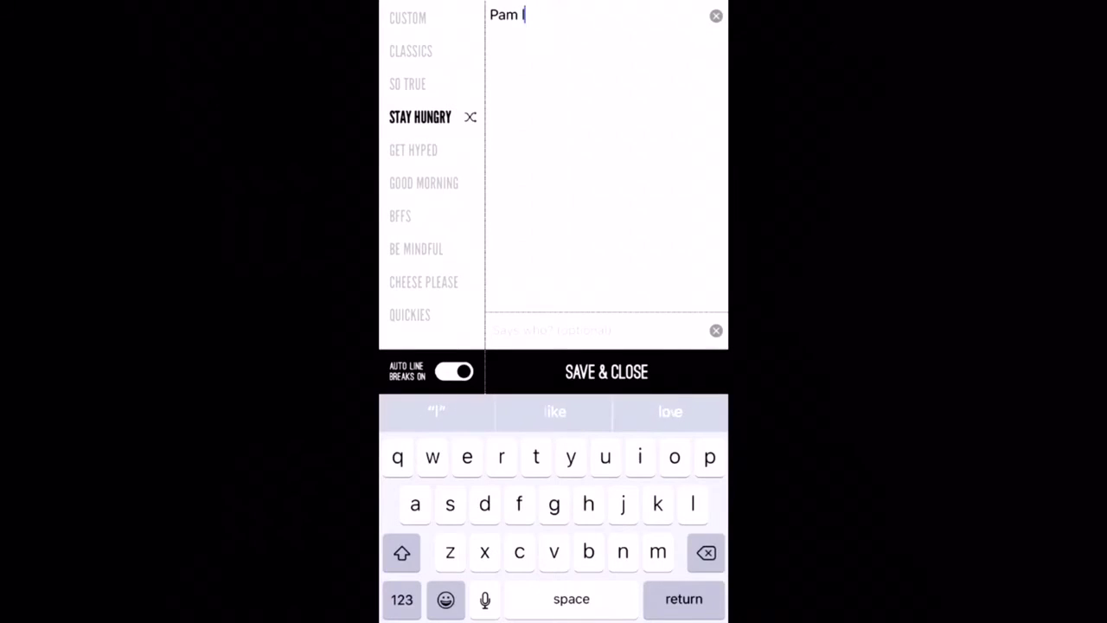
type("oves ")
type("working")
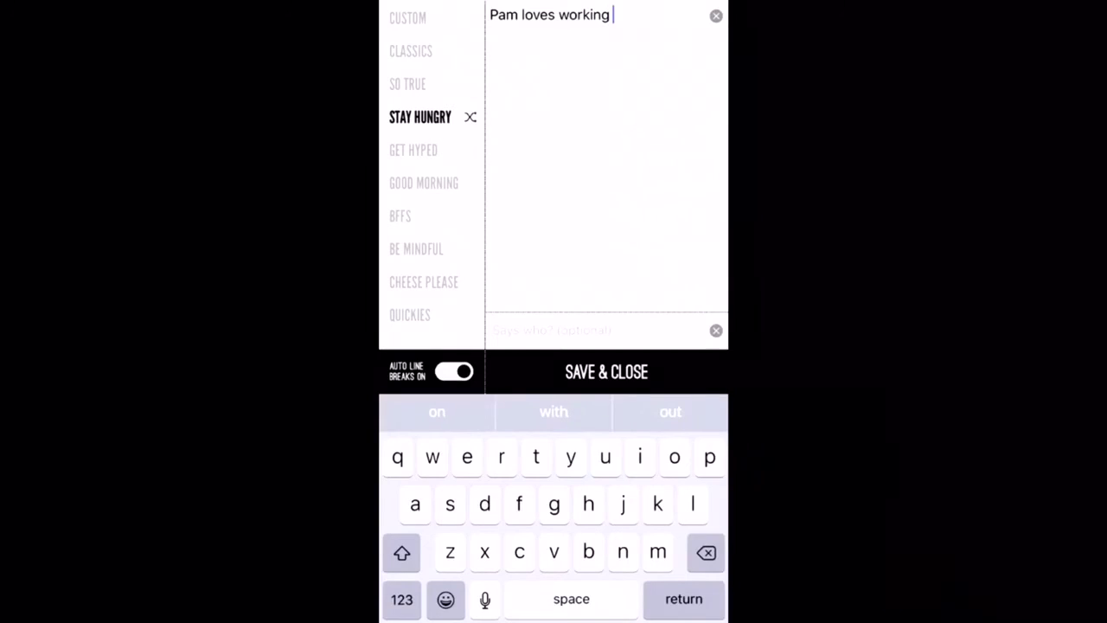
left_click(606, 371)
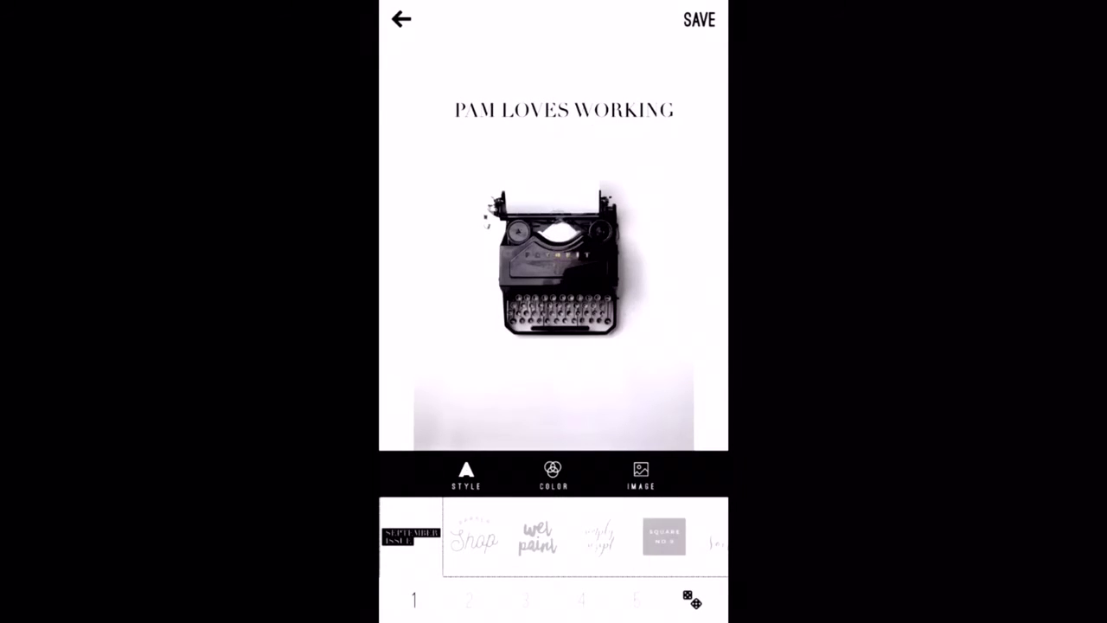
Step: Save the typewriter design to the camera roll and close WordSwag
left_click(699, 19)
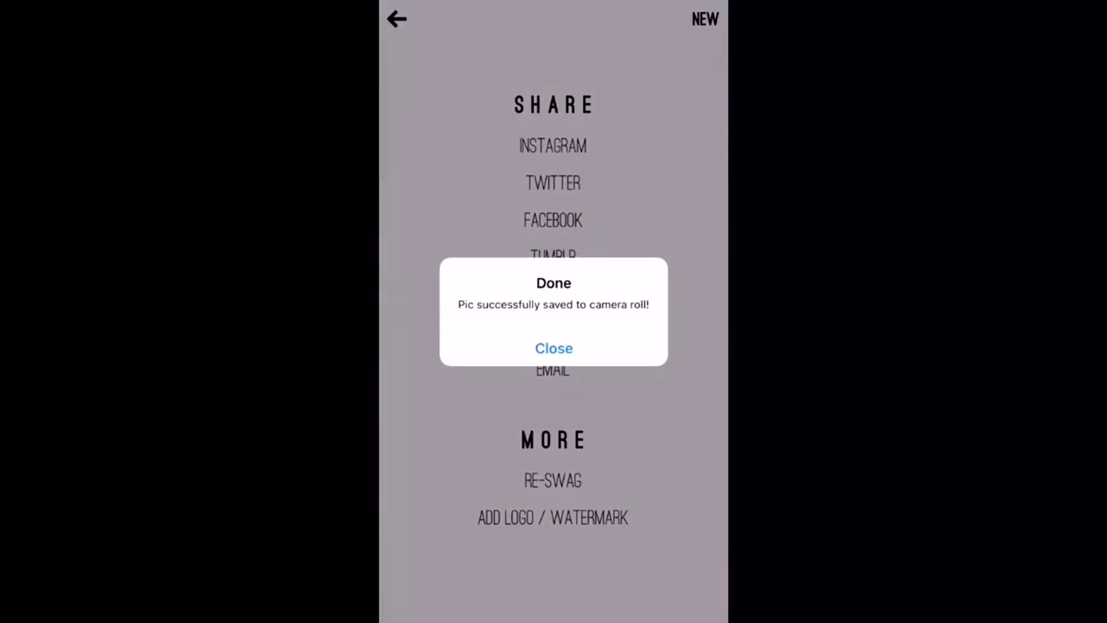
left_click(553, 347)
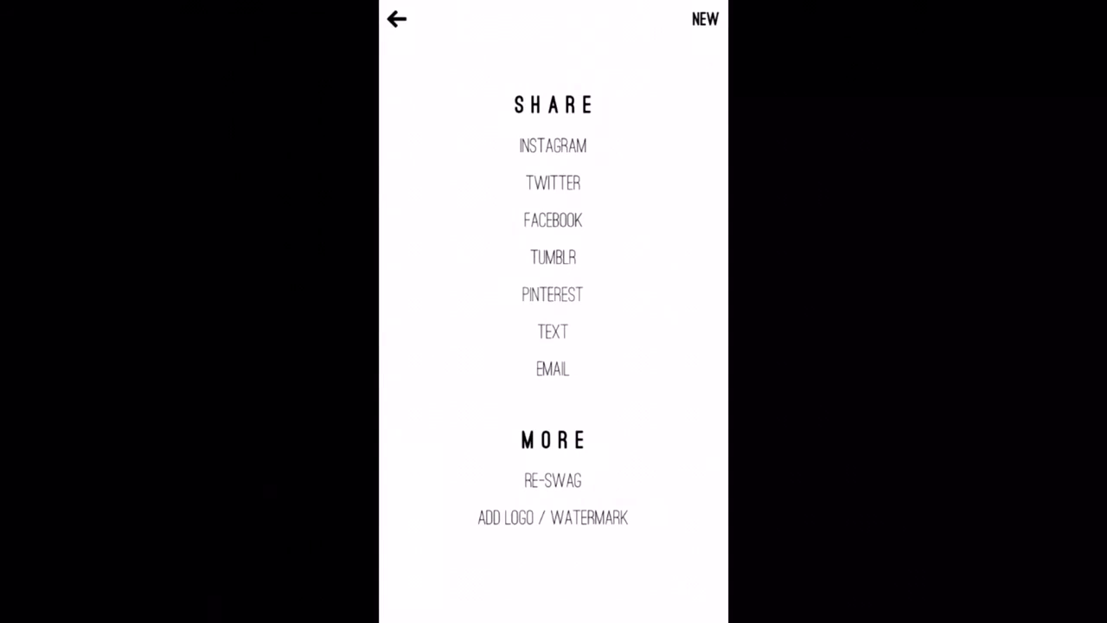
key("super")
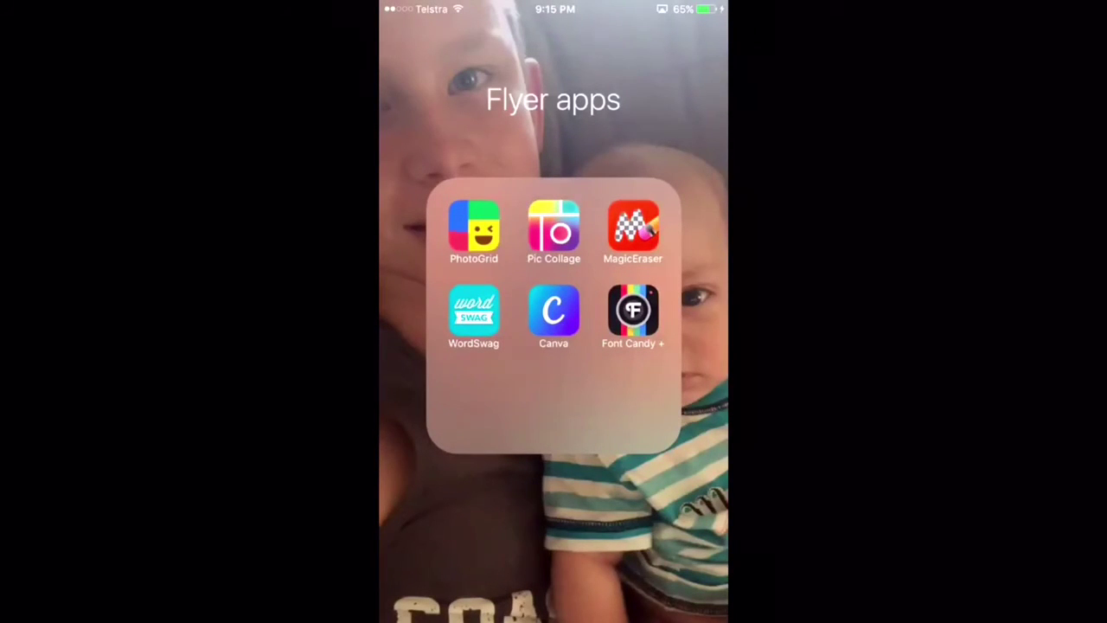
Step: Close the Flyer apps folder to reveal the full Home Screen grid
key("super")
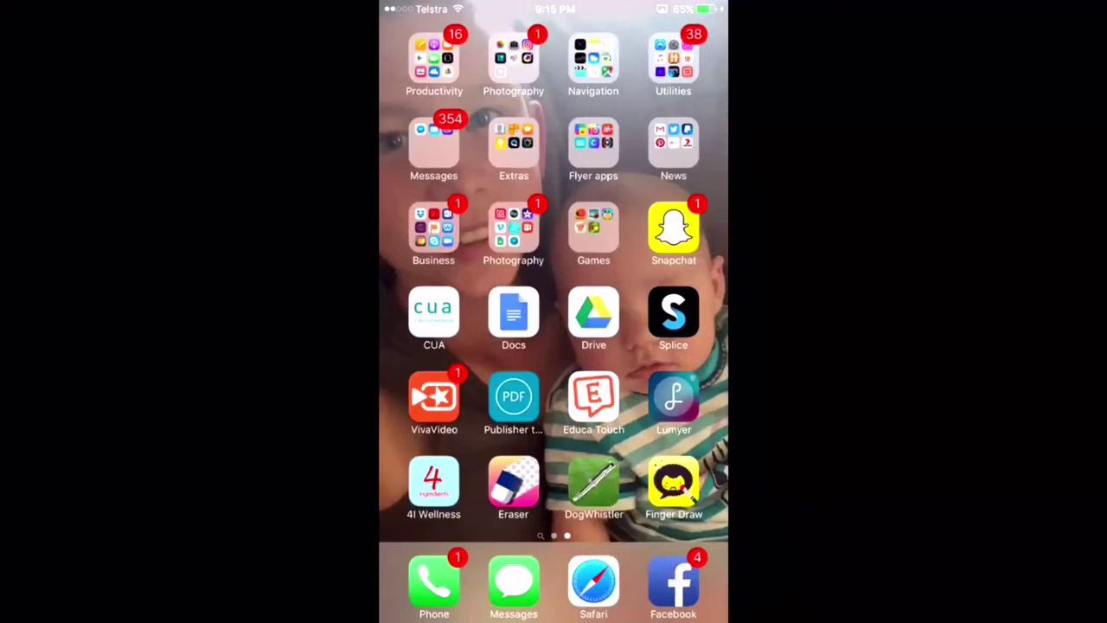